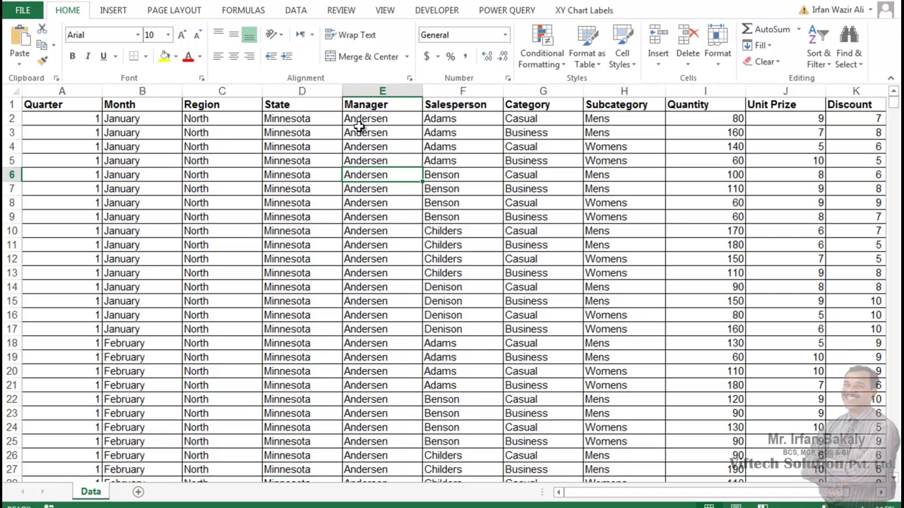
Examine the sales data's columns across to Sales and its rows down to the last record
key("Right")
key("Right")
key("Right")
key("Right")
key("Right")
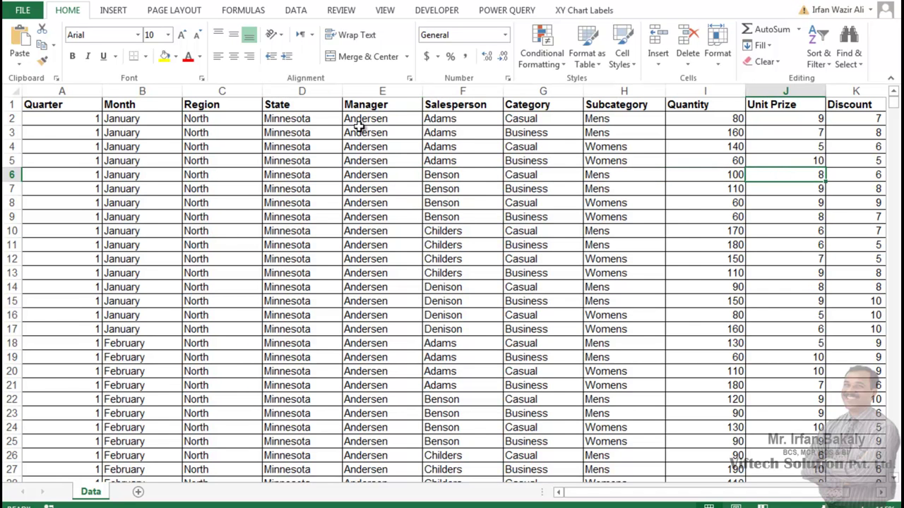
key("Right")
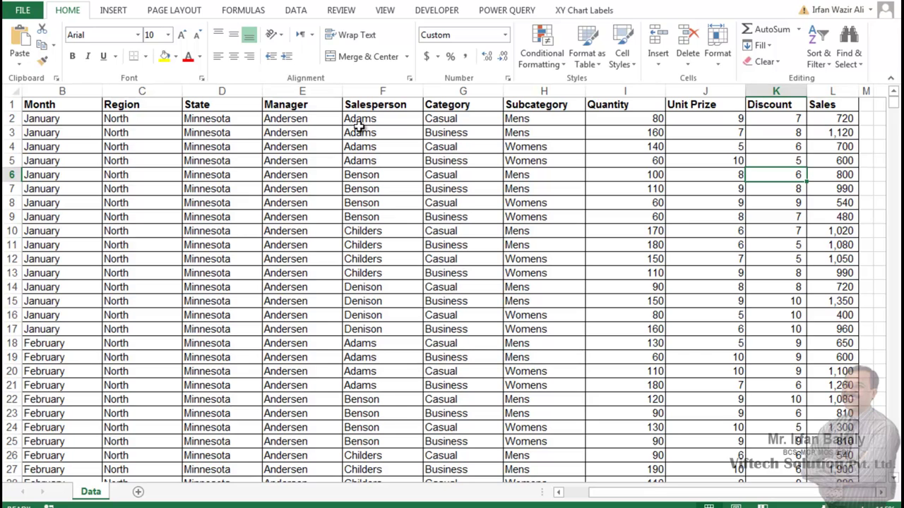
key("Right")
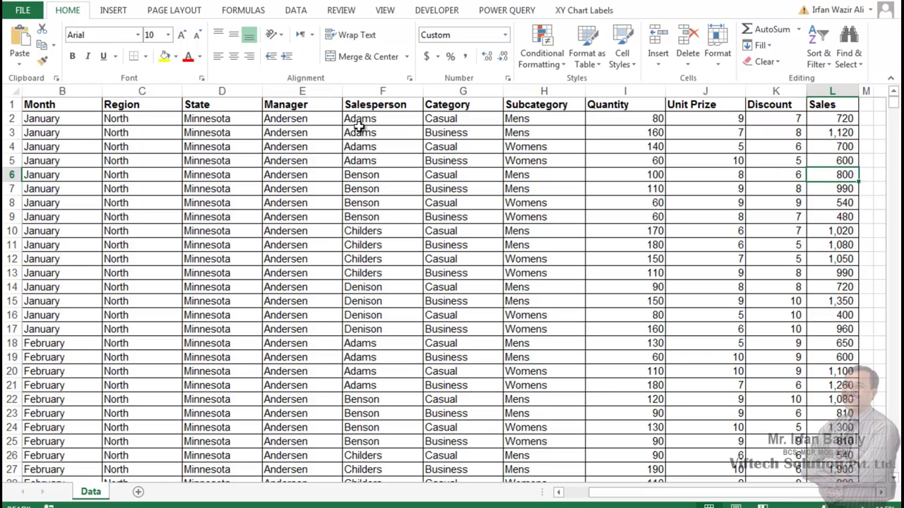
key("Home")
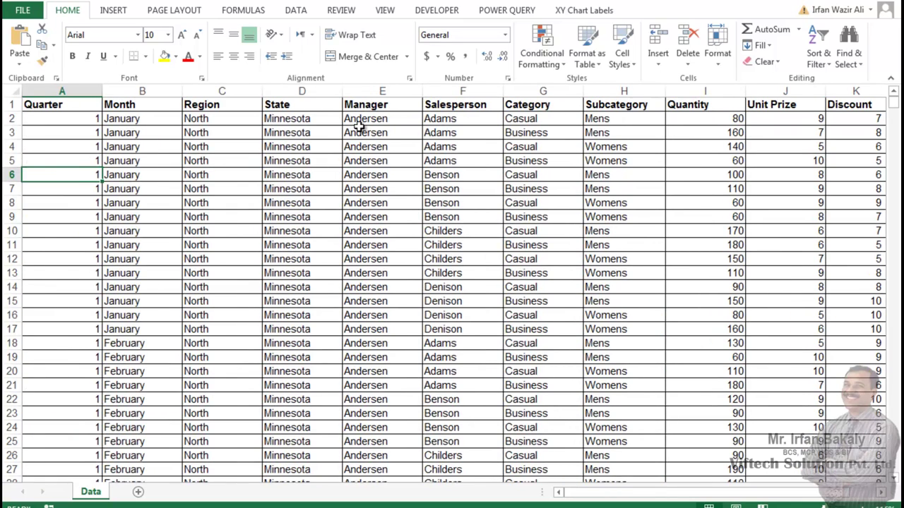
key("ctrl+Down")
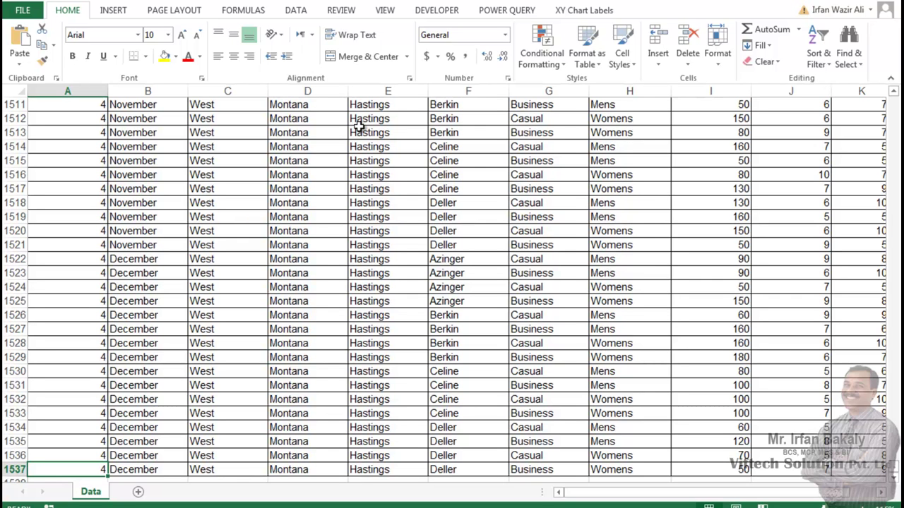
key("ctrl+Home")
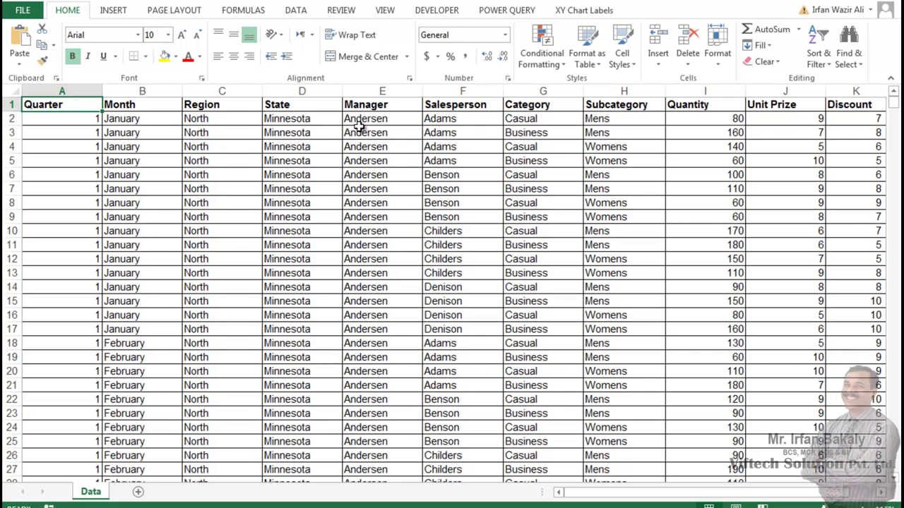
Inspect the blank rows below the last record and the Advanced filter option for the data
key("ctrl+Down")
scroll(312, 257, "down", 4)
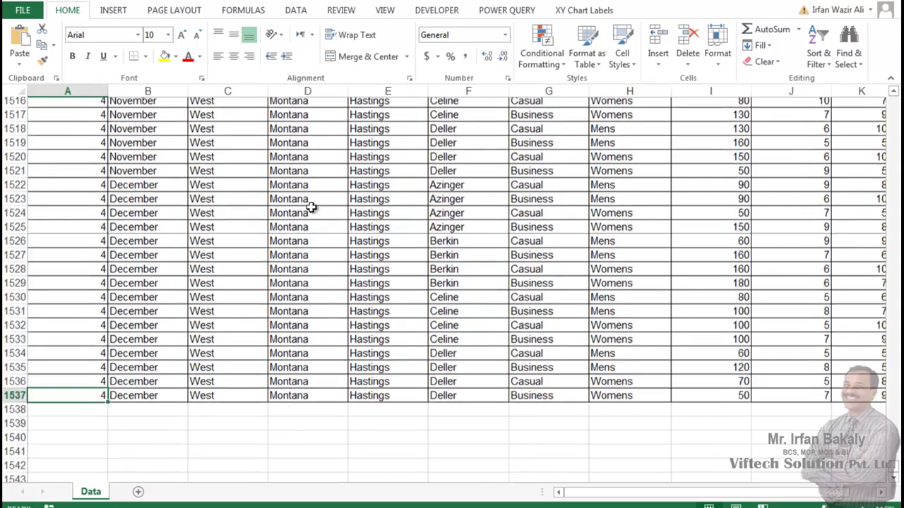
left_click_drag(66, 385, 842, 381)
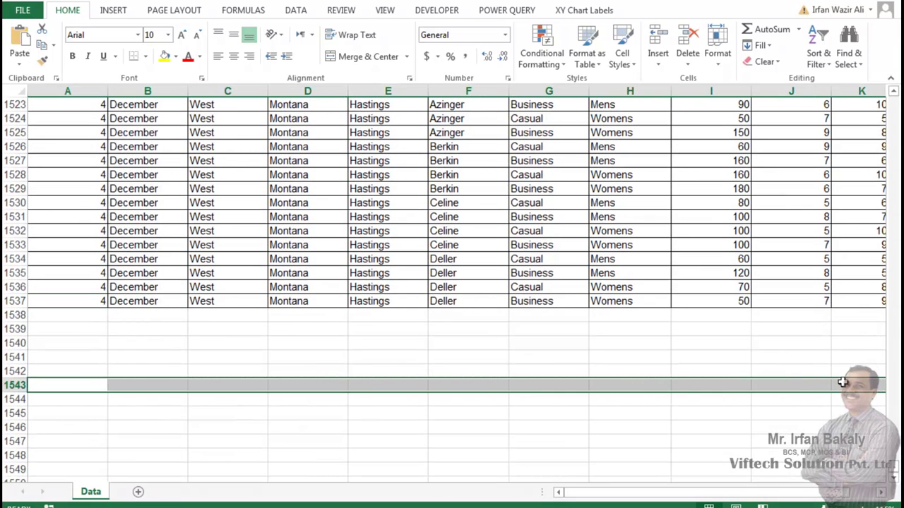
left_click(210, 299)
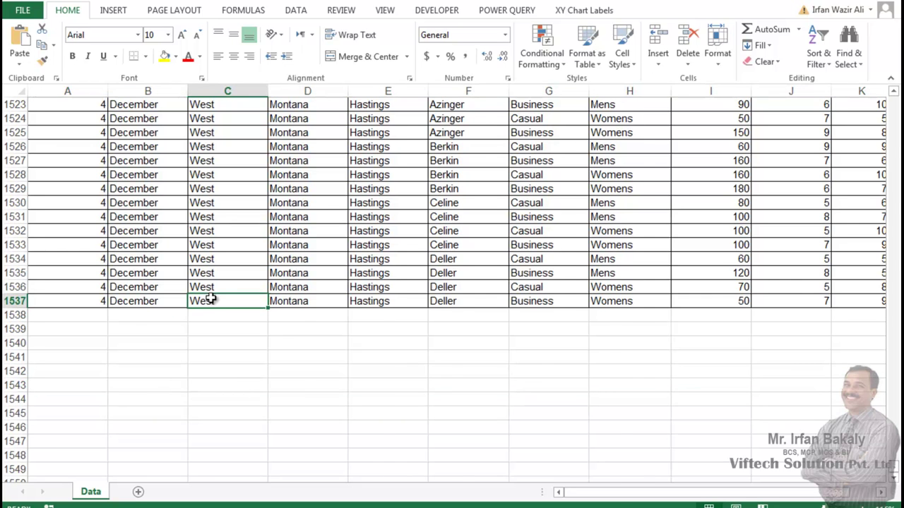
key("ctrl+Up")
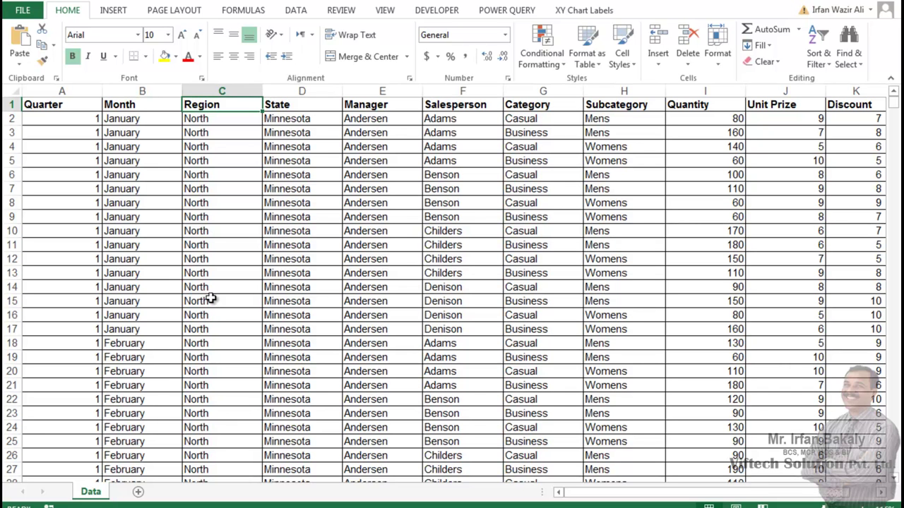
left_click(296, 10)
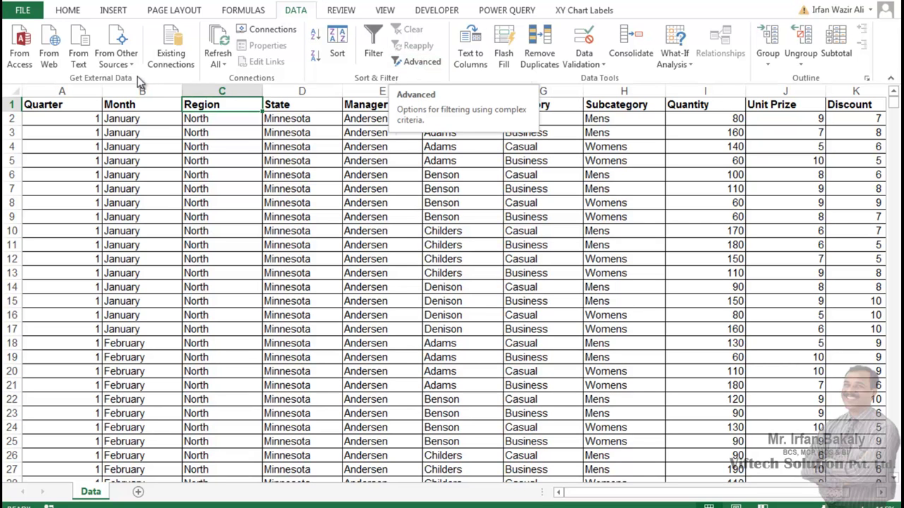
Copy the header row A1:L1 and paste it below the data, starting at A1541
left_click(83, 107)
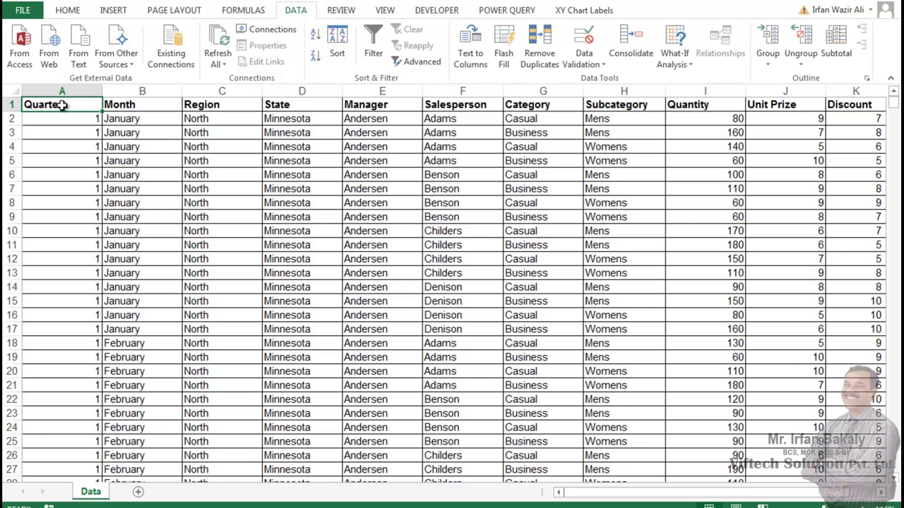
key("ctrl+shift+Right")
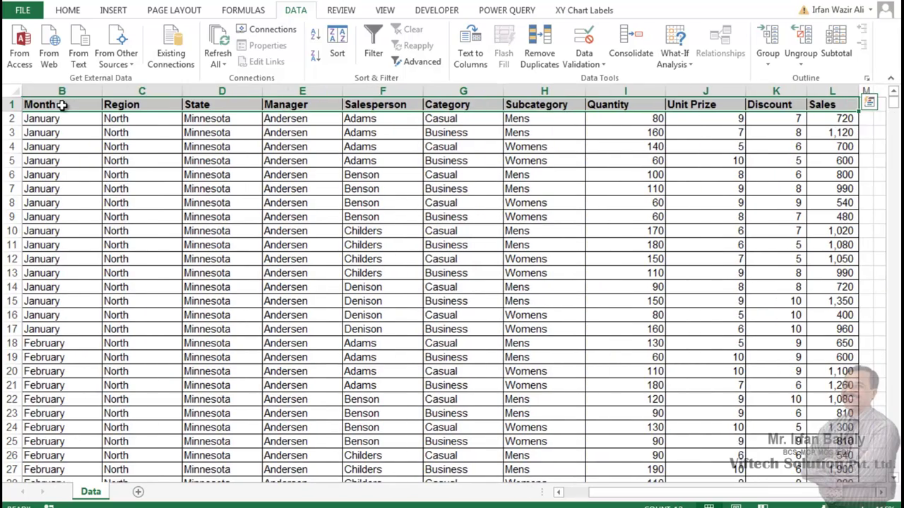
key("ctrl+c")
key("ctrl+Down")
key("Down")
key("Down")
key("Down")
key("Down")
key("ctrl+v")
Paste the same header row a second time, starting at A1546
key("Down")
key("Down")
key("Down")
key("Down")
key("Down")
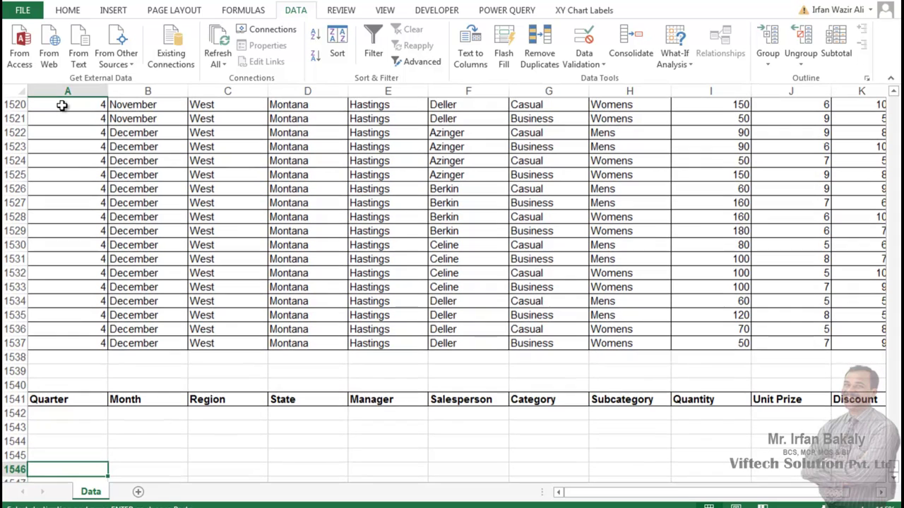
key("ctrl+v")
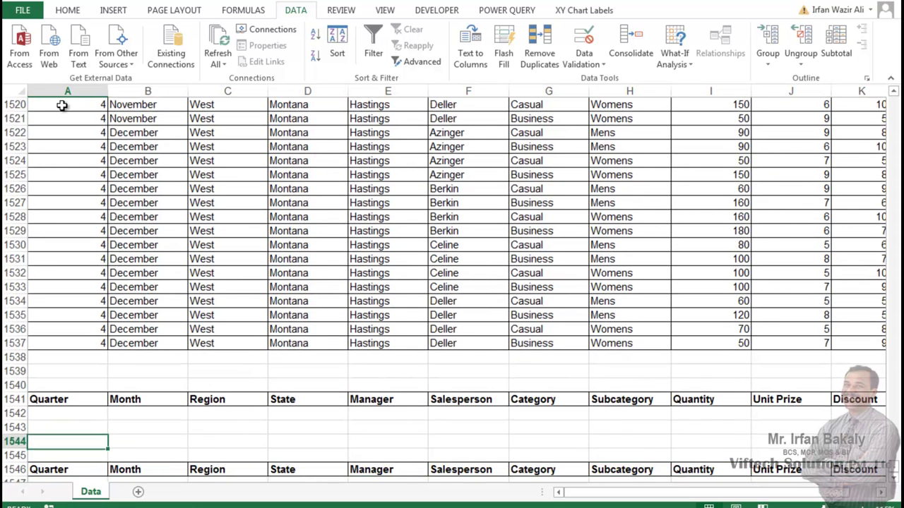
Check the extent of the source data between its header row and last record
key("Up")
key("Up")
key("Up")
key("Up")
key("Up")
key("Up")
key("Up")
key("Up")
key("Up")
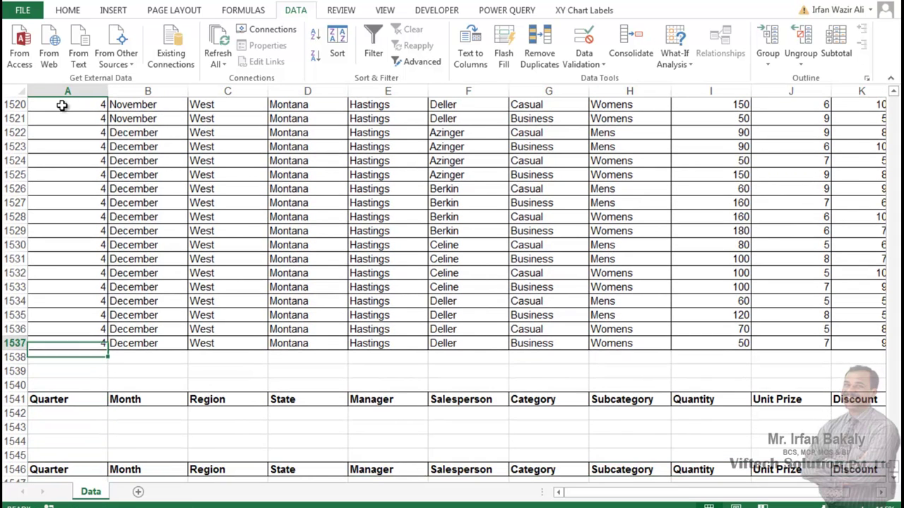
key("ctrl+Up")
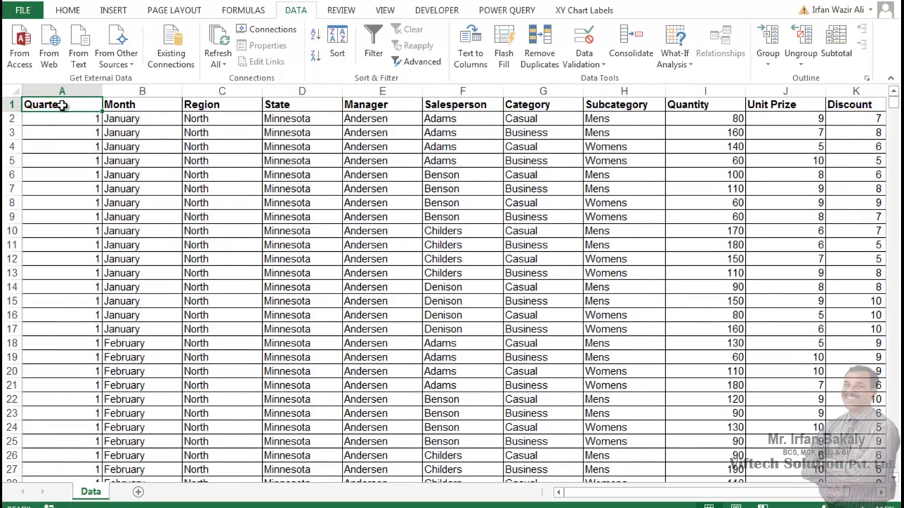
key("ctrl+Down")
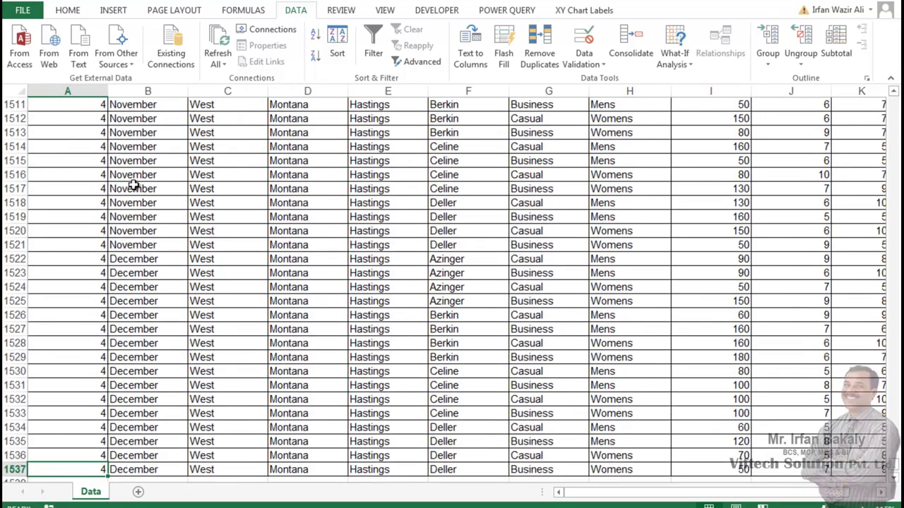
Examine the criteria range A1541:L1542 and the blank cells under its headers
scroll(135, 185, "down", 6)
left_click(89, 286)
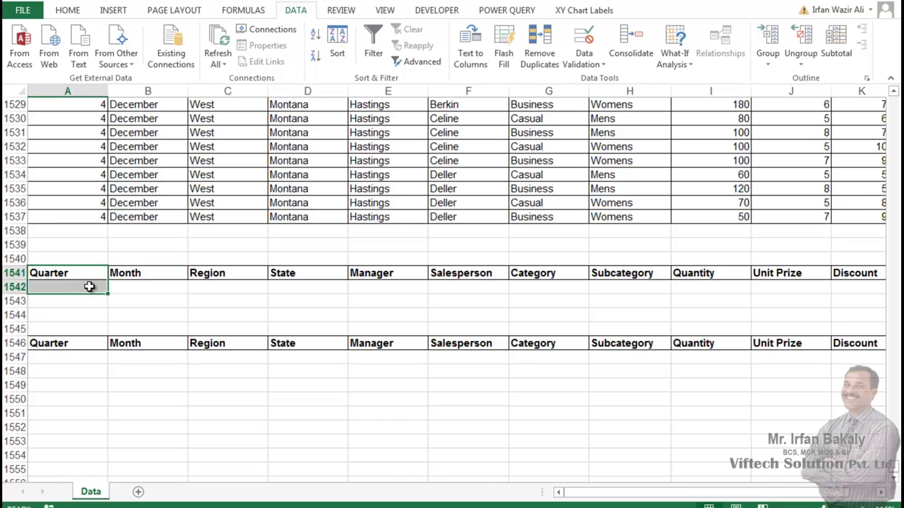
key("ctrl+shift+Right")
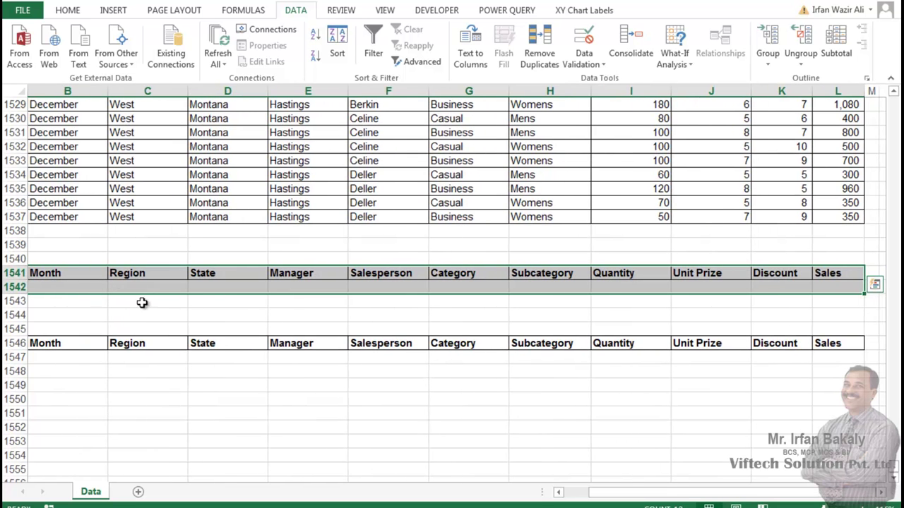
left_click(305, 287)
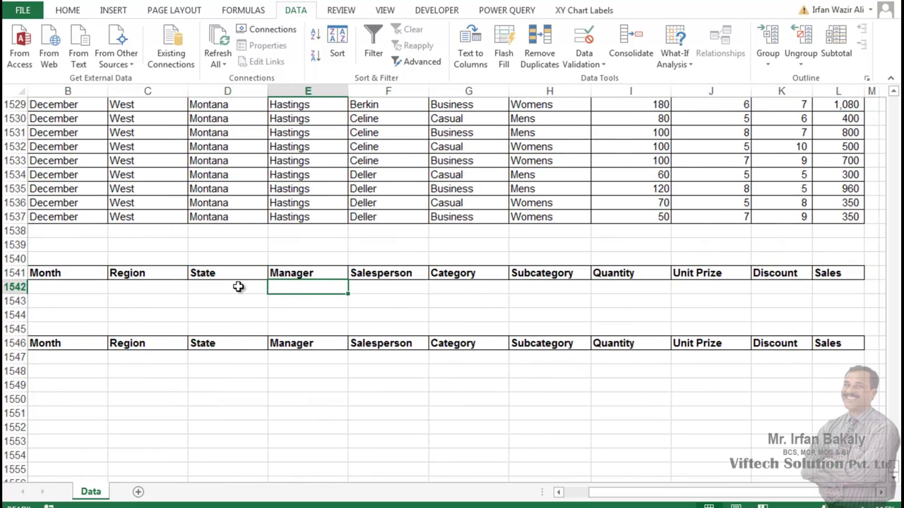
left_click(214, 290)
left_click(215, 302)
left_click(176, 300)
left_click(158, 286)
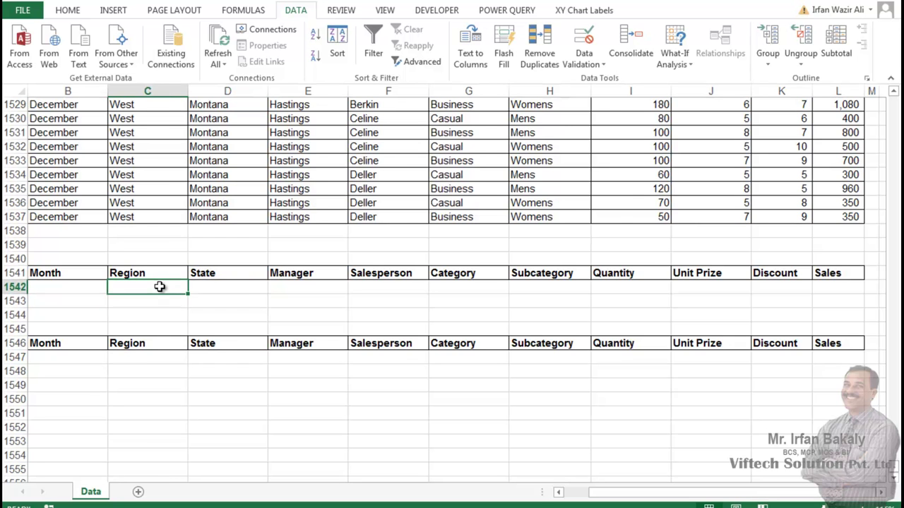
Enter March as the Month criterion in B1542
key("Home")
left_click(159, 287)
type("March")
key("Return")
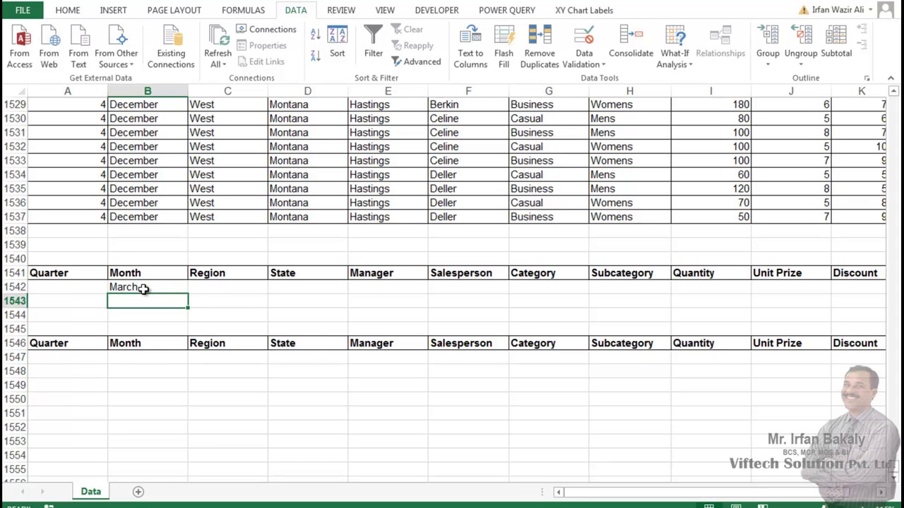
Try East as the Region criterion in C1542 beside March, and clear it again
left_click(219, 287)
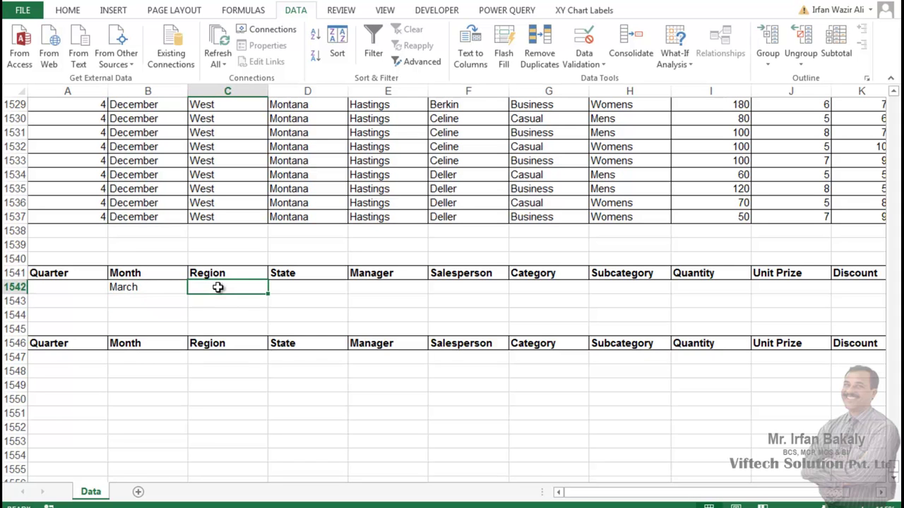
type("East")
key("ctrl+Return")
key("Tab")
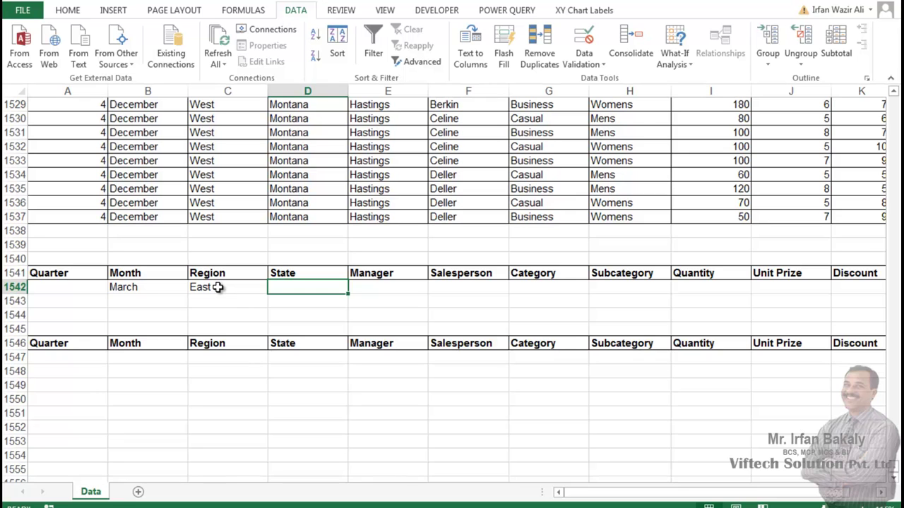
key("Tab")
key("shift+Tab")
key("shift+Tab")
key("Delete")
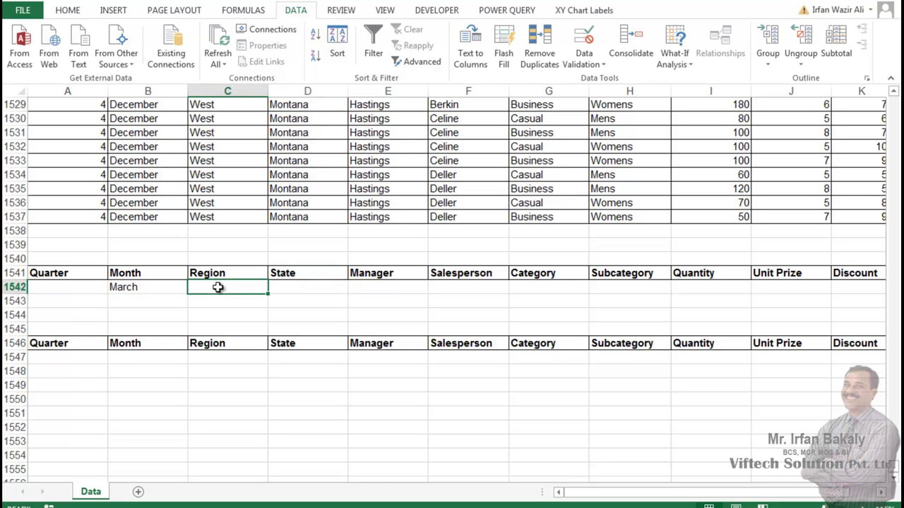
Try May as a second Month criterion in B1543 and highlight the criteria cells B1541:B1543
left_click(145, 288)
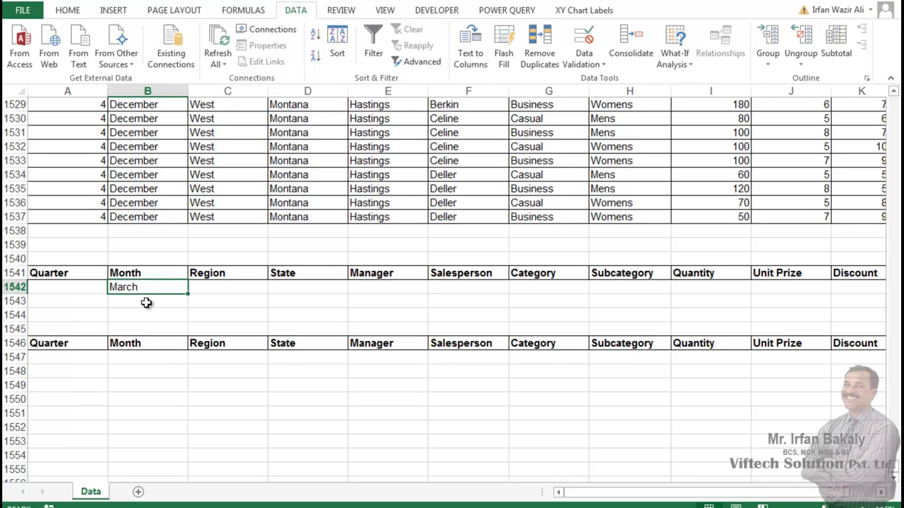
left_click(145, 302)
type("May")
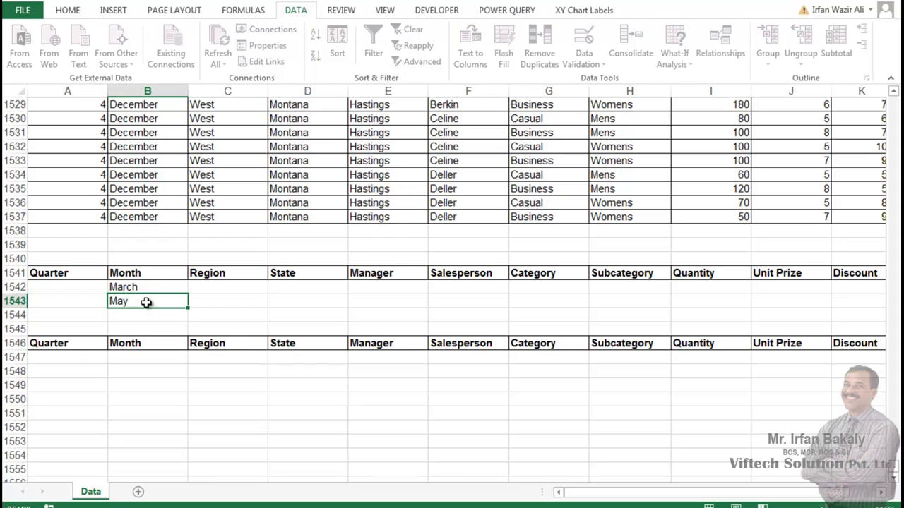
key("Return")
left_click_drag(136, 275, 137, 302)
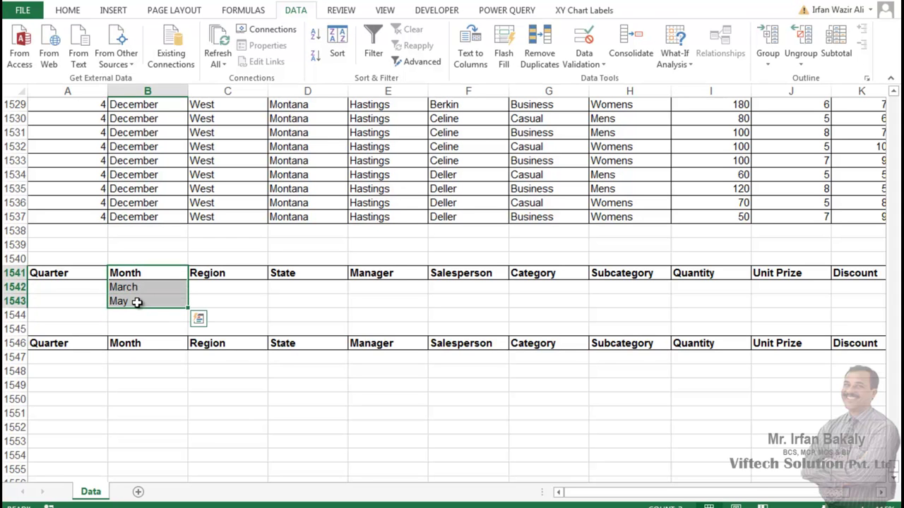
left_click(173, 273)
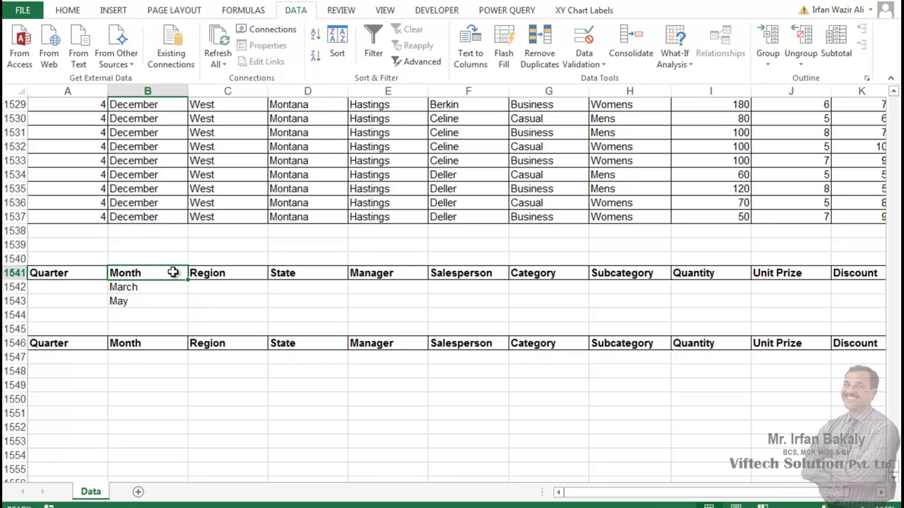
Review the second copied header row, A1546:L1546, from Quarter to Sales
left_click(74, 344)
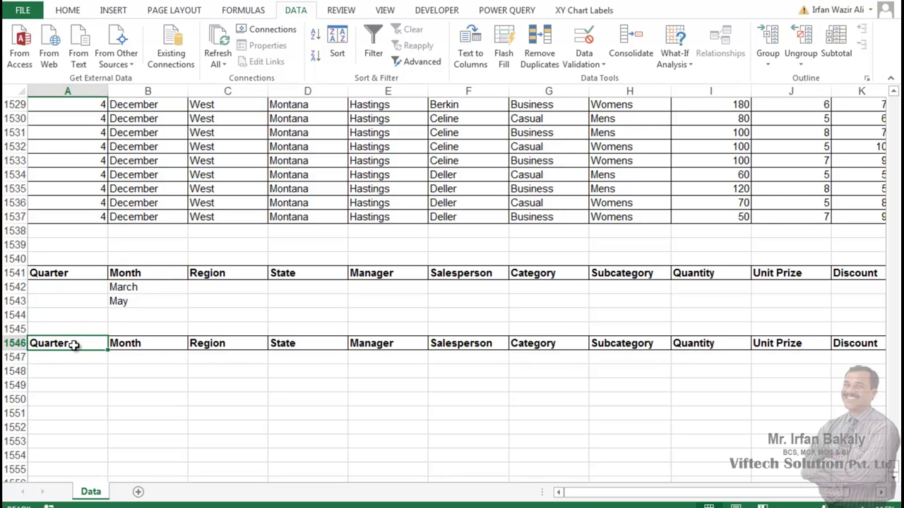
key("ctrl+shift+Right")
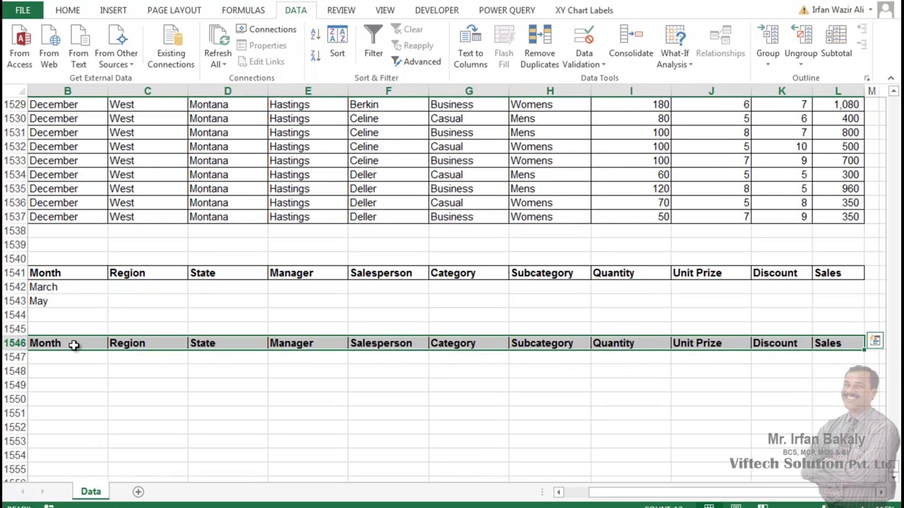
key("ctrl+Left")
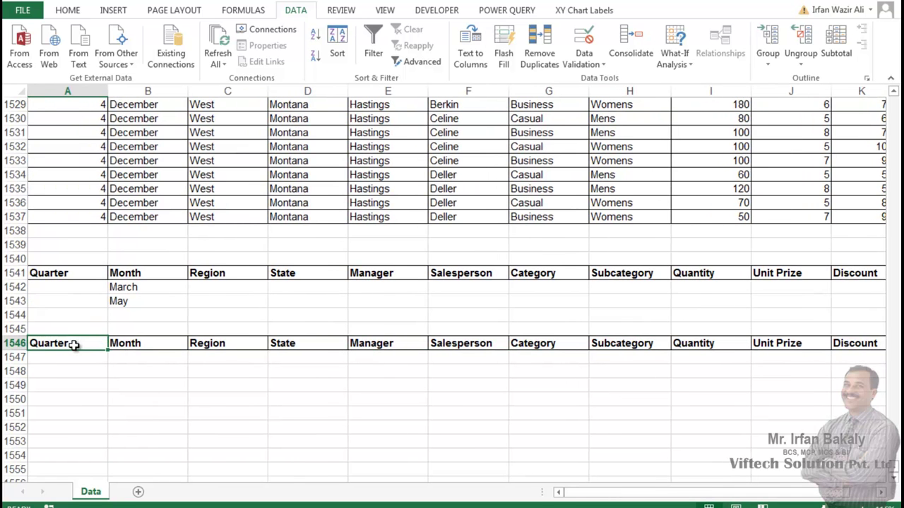
key("ctrl+Up")
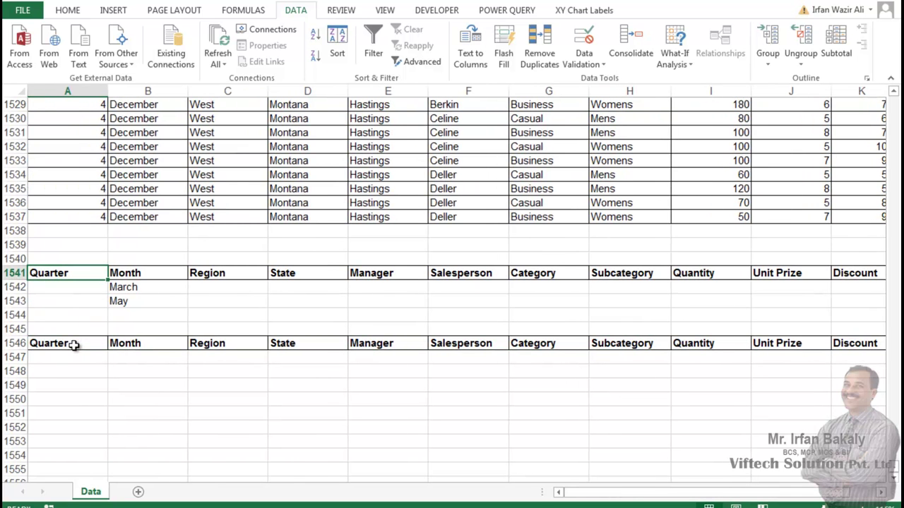
Clear the May criterion from B1543 and return to the Month header in row 1541
key("Down")
key("Down")
key("Right")
key("Delete")
key("Up")
key("Up")
key("Up")
key("Up")
key("Up")
key("Up")
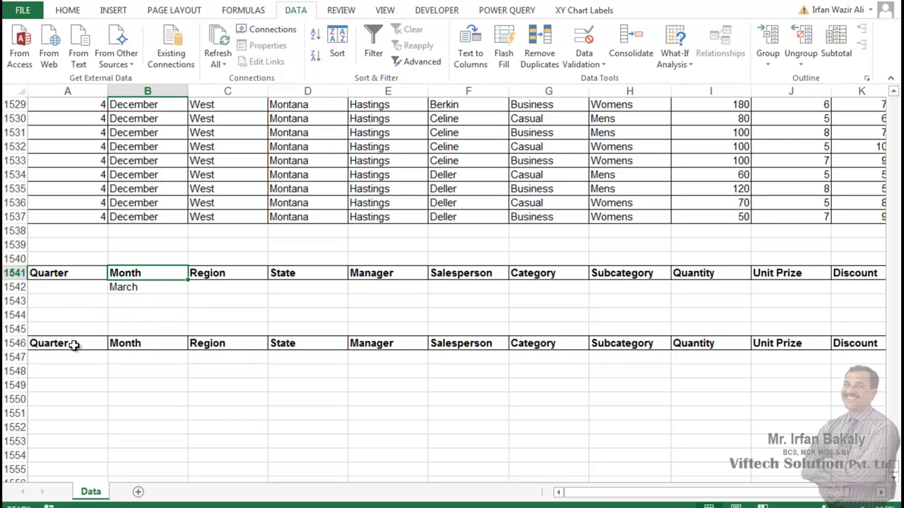
Start an Advanced Filter from the top of the sales data and set its list range to A1:L1537
key("ctrl+Up")
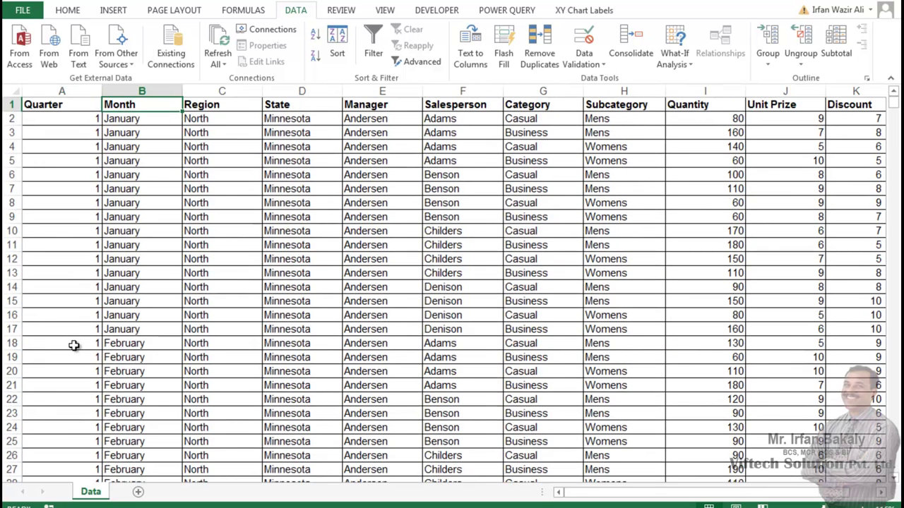
key("ctrl+Left")
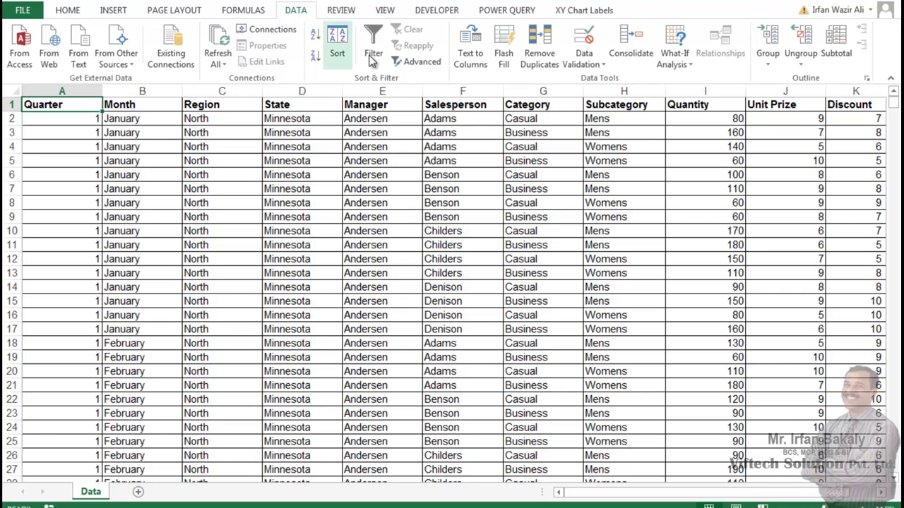
left_click(417, 62)
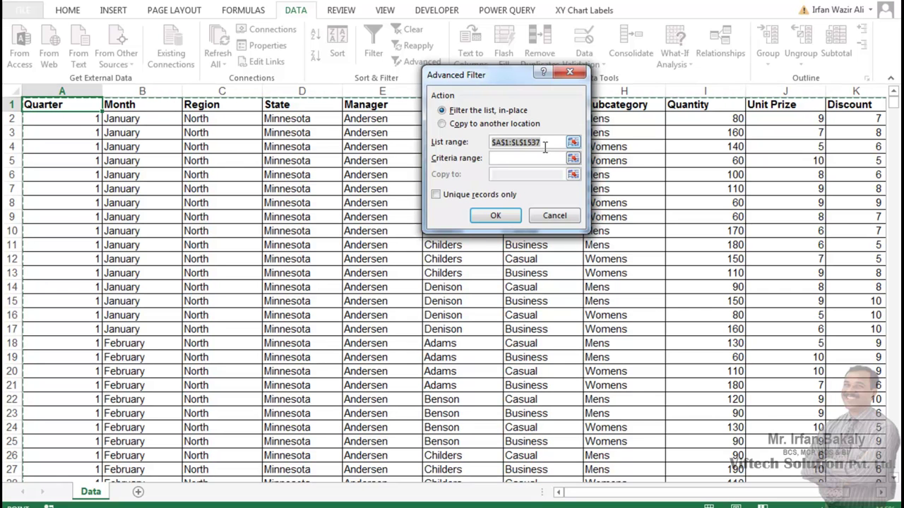
key("Delete")
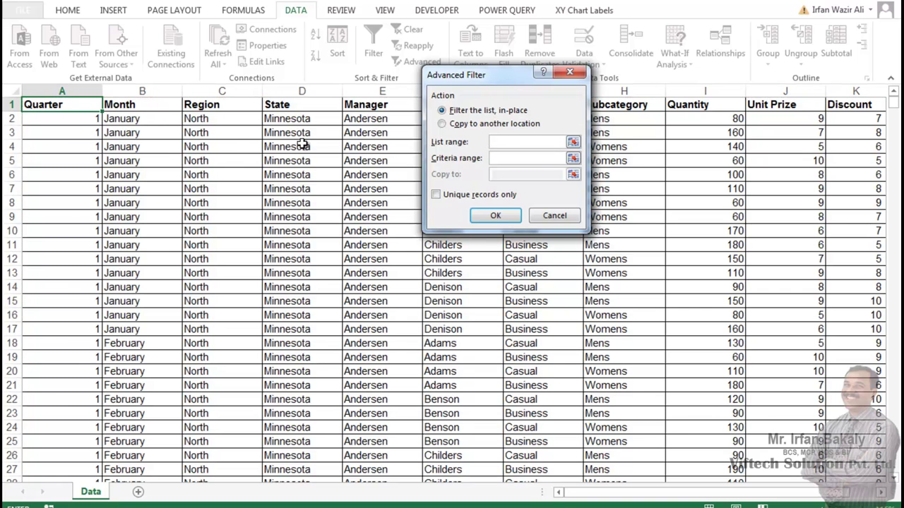
left_click(74, 105)
key("ctrl+shift+Right")
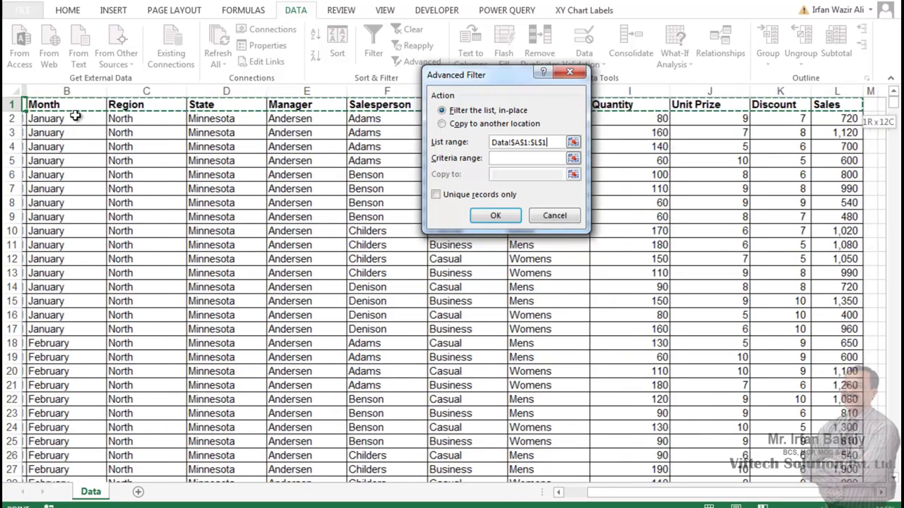
key("ctrl+shift+Down")
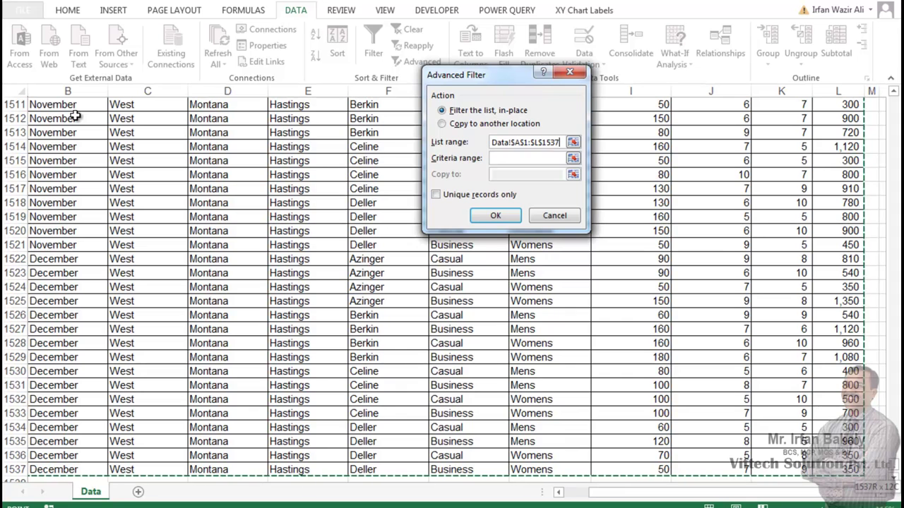
Set the Advanced Filter's criteria range to the Month header and March criterion in B1541:B1542
left_click(498, 160)
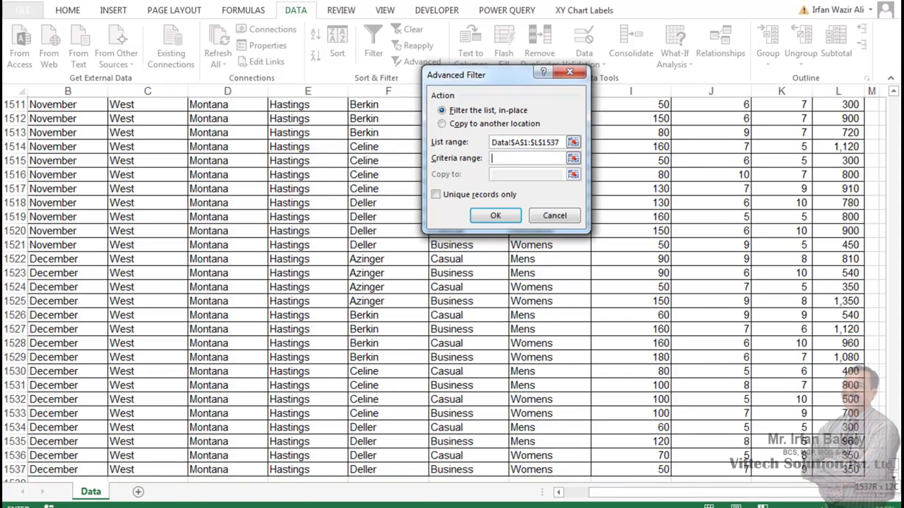
left_click_drag(804, 494, 747, 493)
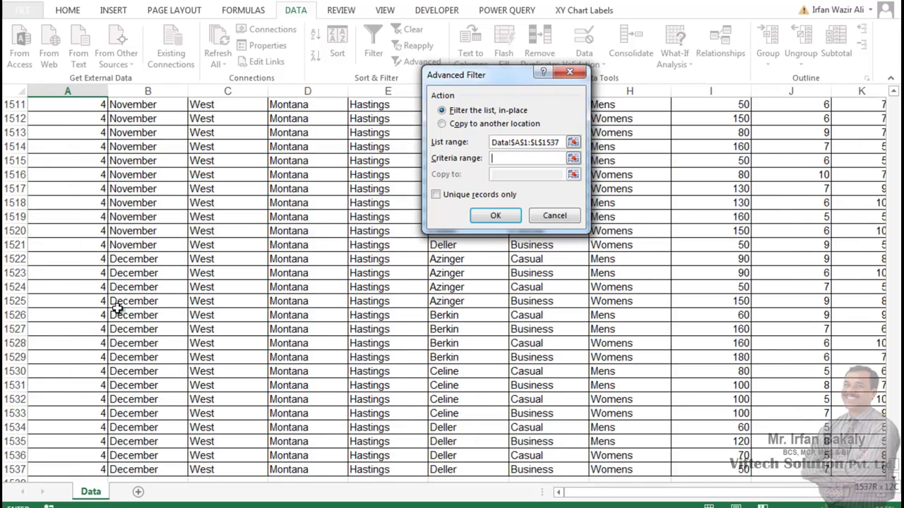
scroll(118, 310, "down", 4)
left_click_drag(125, 357, 160, 373)
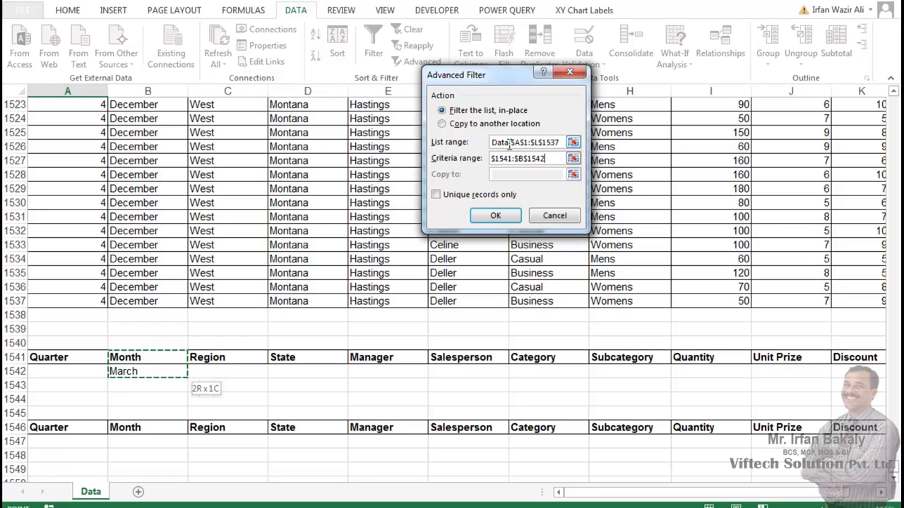
Have the filter copy its results to another location, the header row A1546:L1546, and run it
left_click(444, 124)
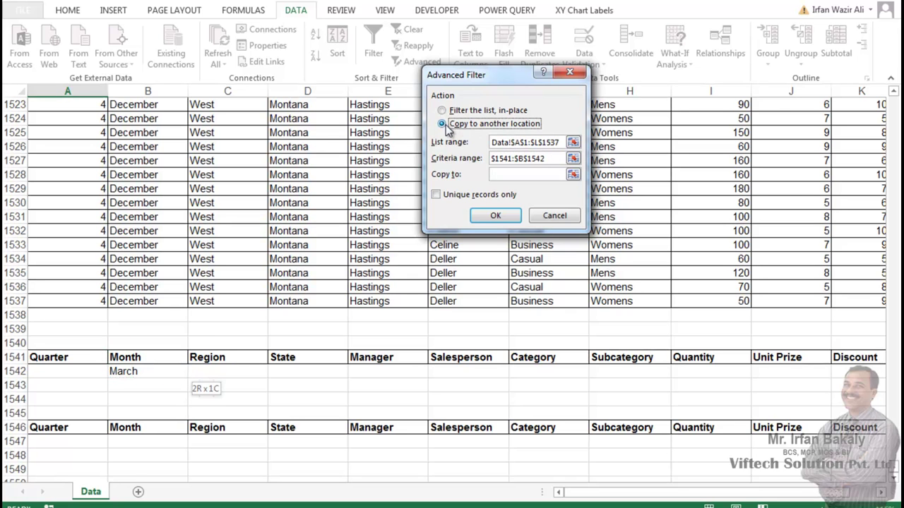
left_click(511, 175)
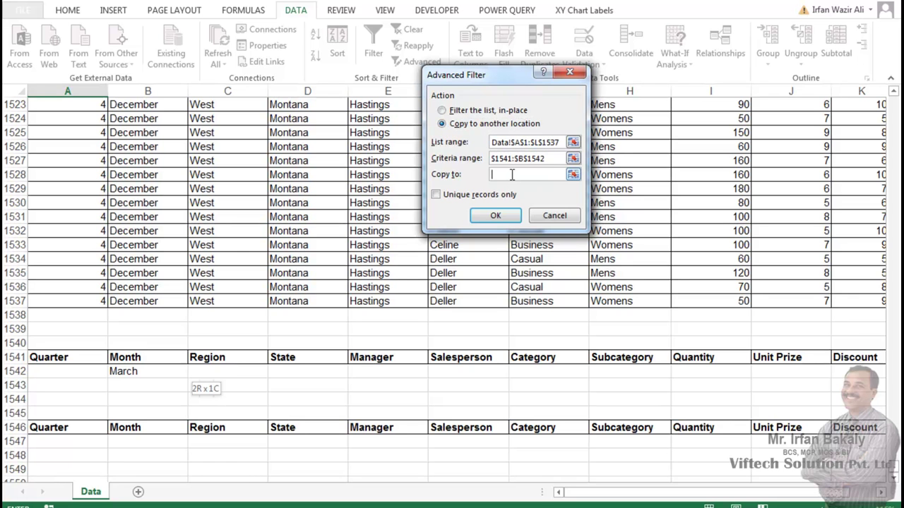
left_click(75, 427)
key("ctrl+shift+Right")
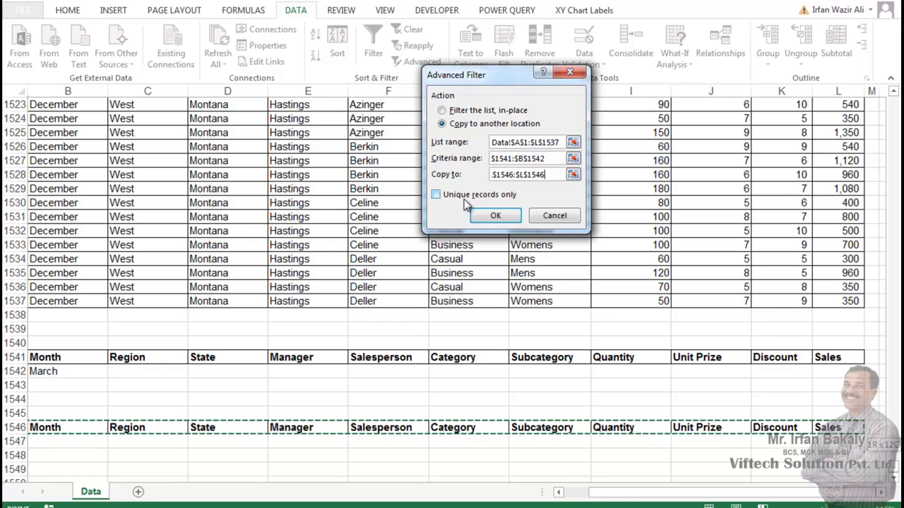
left_click(494, 216)
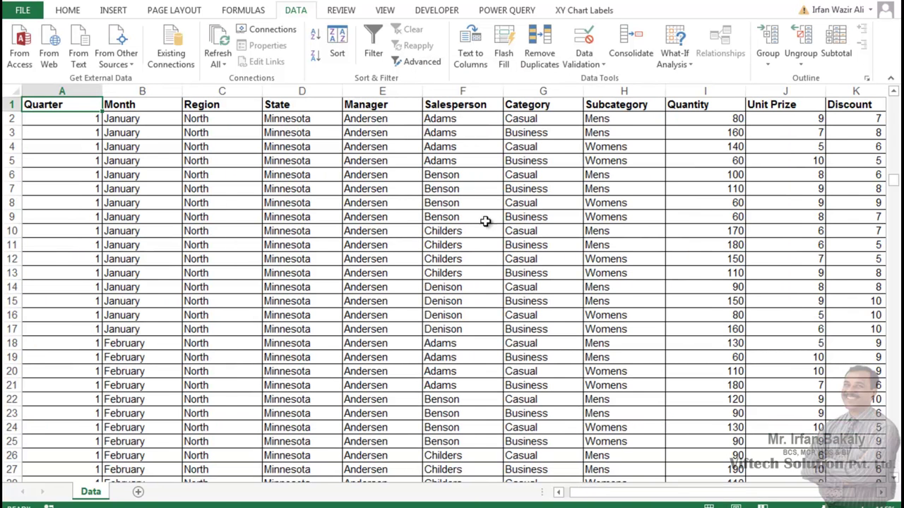
Examine the records extracted below row 1546 and compare them with the March criterion in B1542
left_click(93, 367)
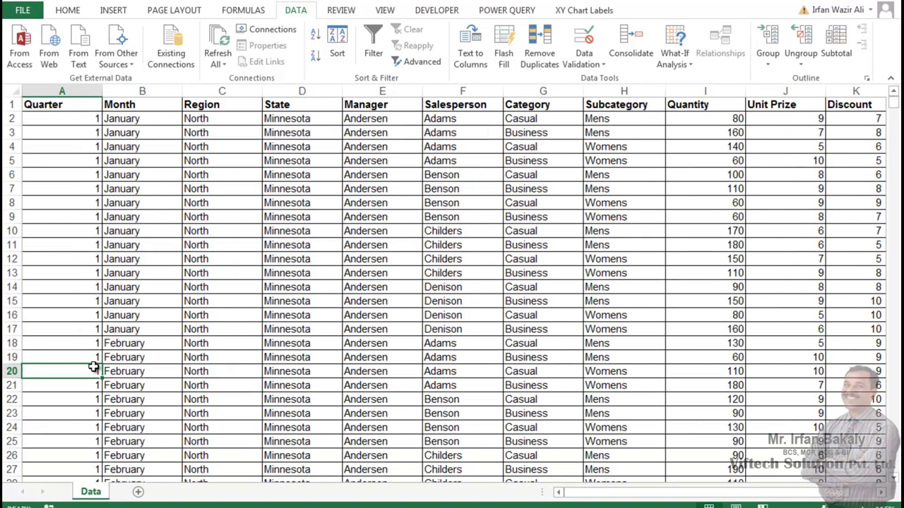
key("ctrl+Down")
scroll(93, 367, "down", 4)
left_click(92, 274)
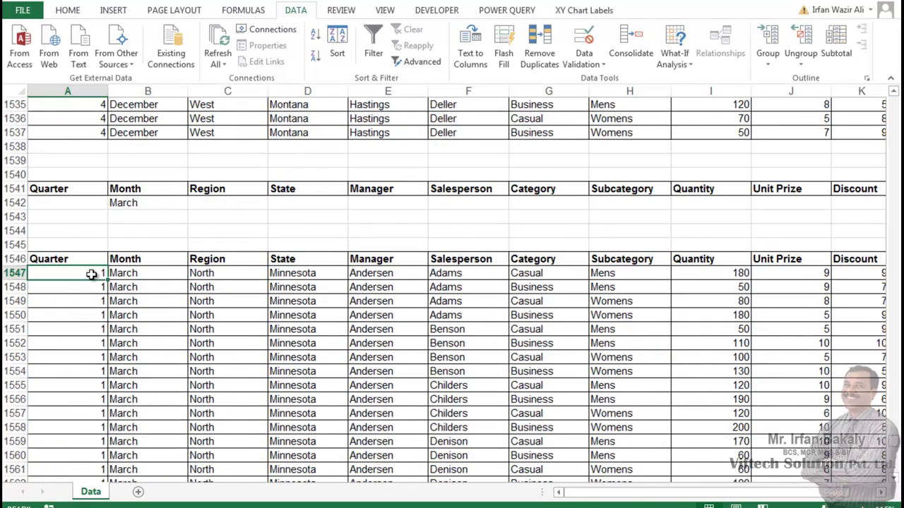
key("ctrl+shift+Right")
key("ctrl+shift+Down")
key("Left")
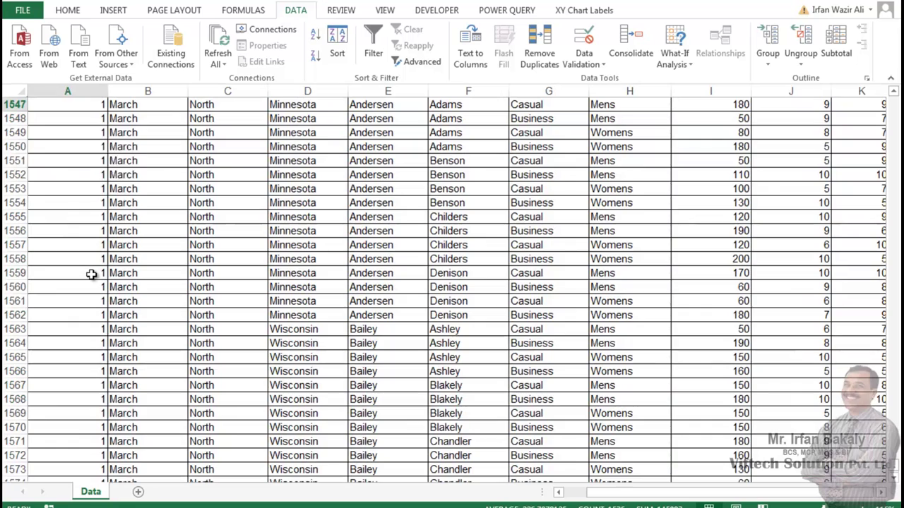
key("Up")
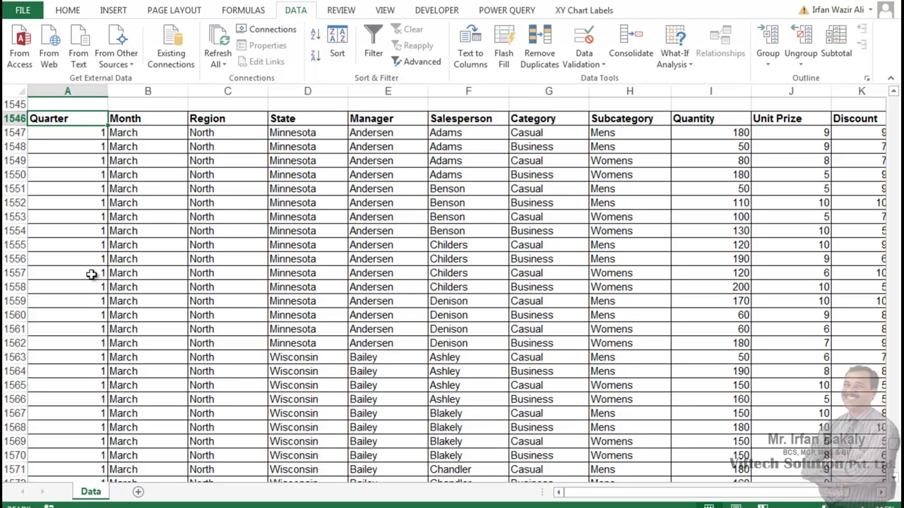
scroll(91, 275, "up", 4)
left_click(138, 230)
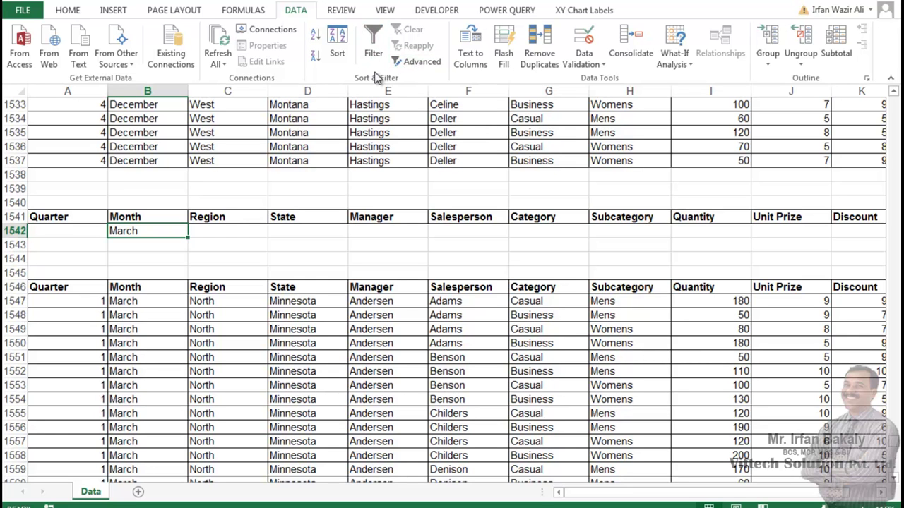
Return to A1 and start recording a macro named Adv_Filter with shortcut Ctrl+Shift+A, stored in This Workbook
left_click(161, 146)
key("ctrl+Home")
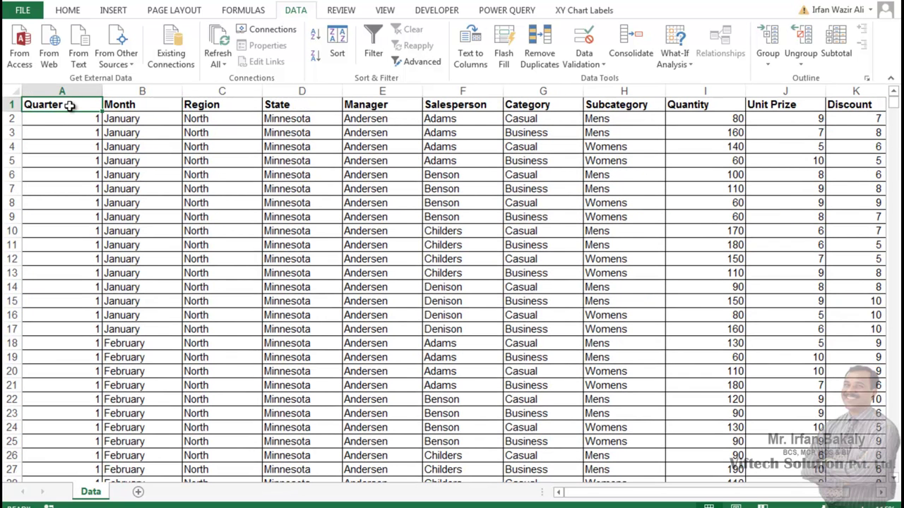
left_click(442, 15)
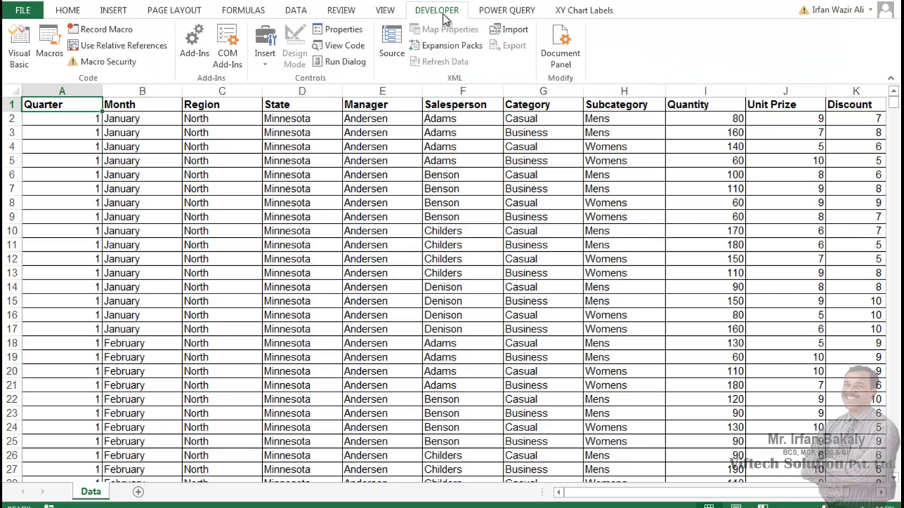
left_click(80, 31)
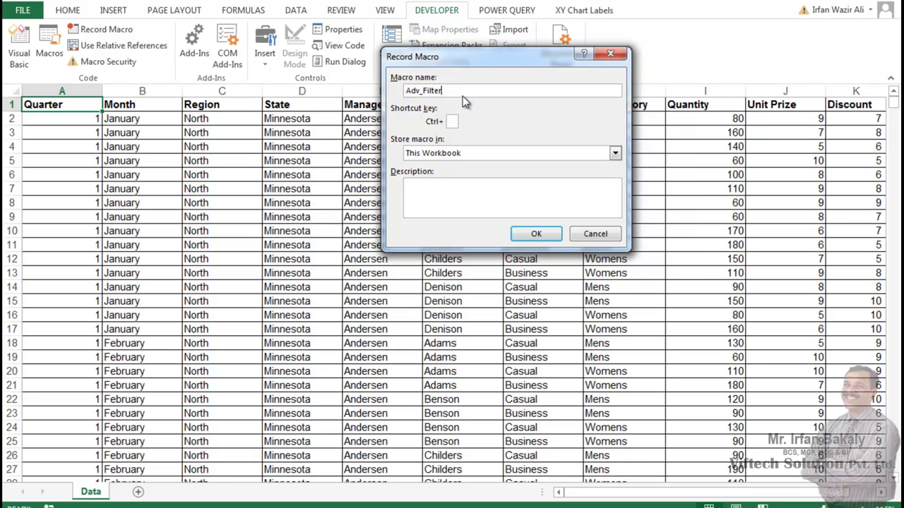
left_click(453, 123)
type("A")
left_click(455, 154)
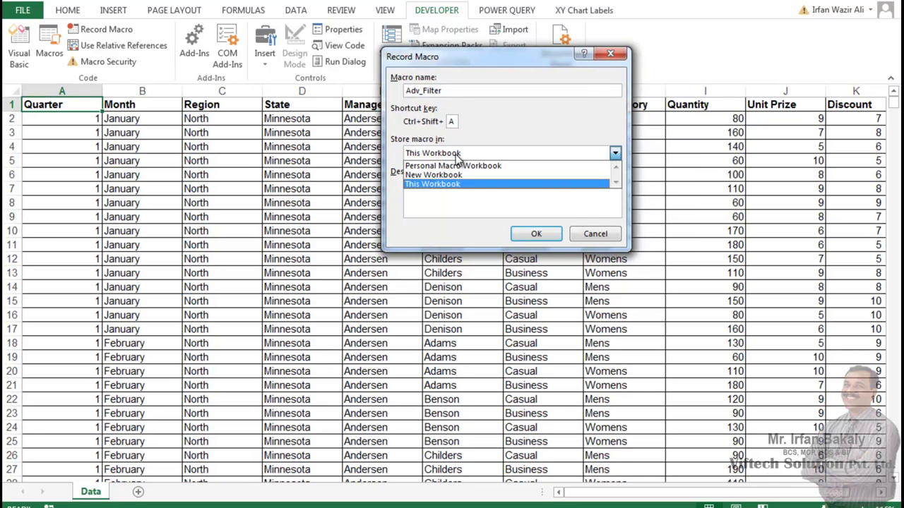
left_click(455, 155)
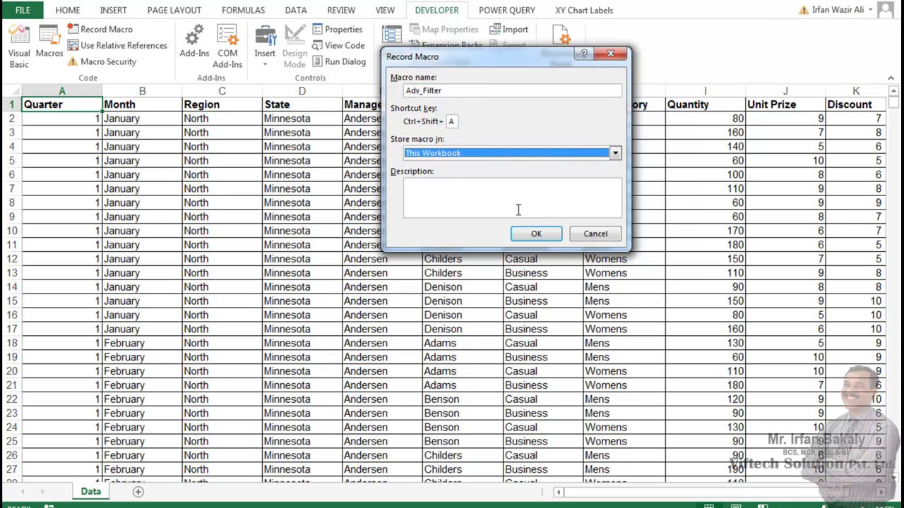
left_click(535, 233)
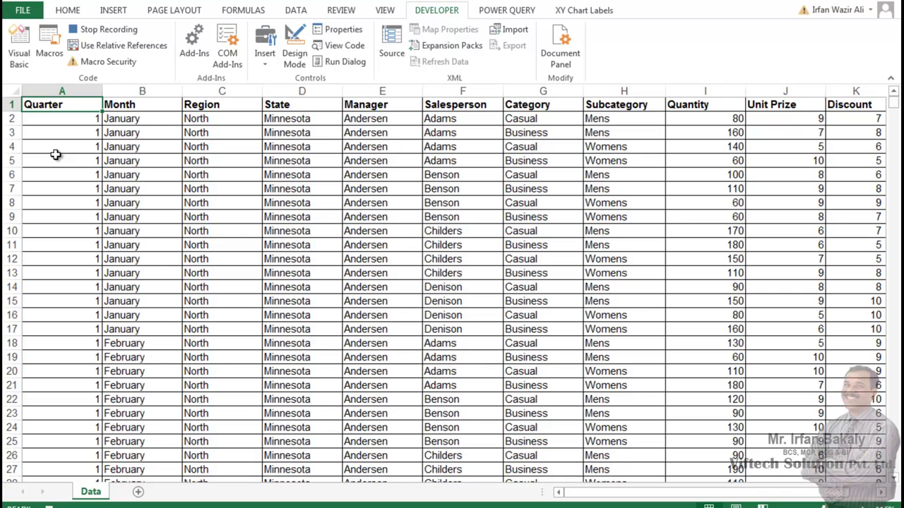
Open the Advanced Filter settings while recording and reselect A1:L1537 as the list range
left_click(295, 11)
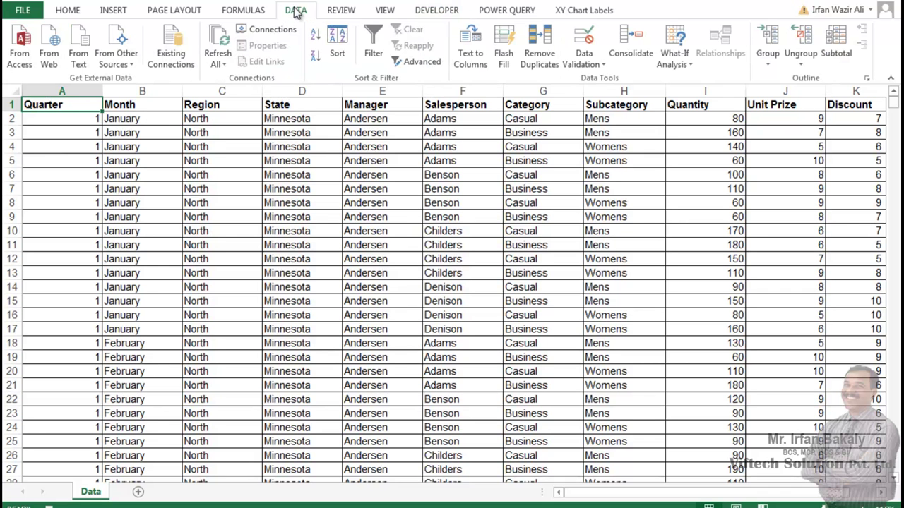
left_click(413, 61)
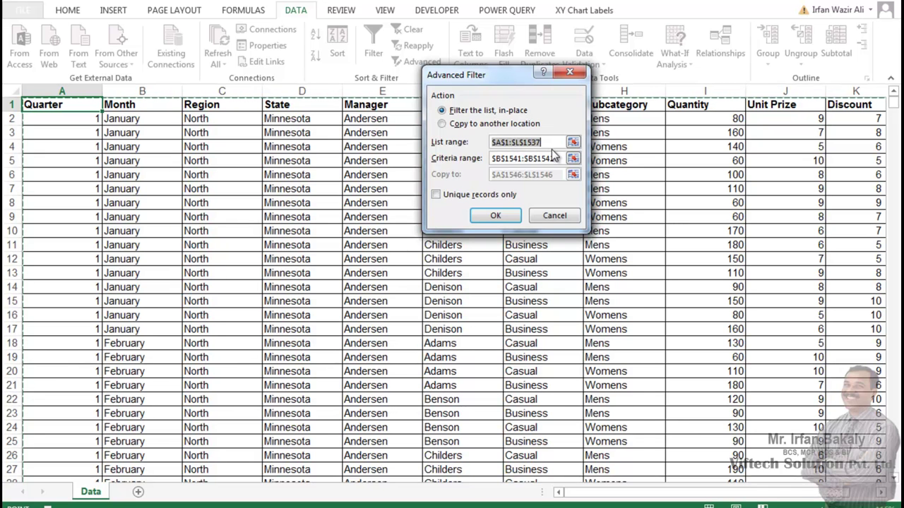
key("BackSpace")
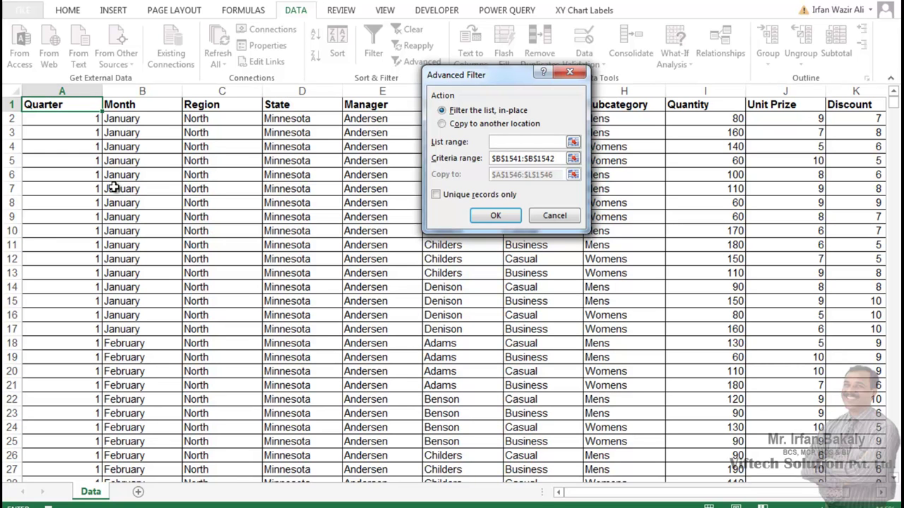
left_click(72, 105)
key("ctrl+shift+Right")
key("ctrl+shift+Down")
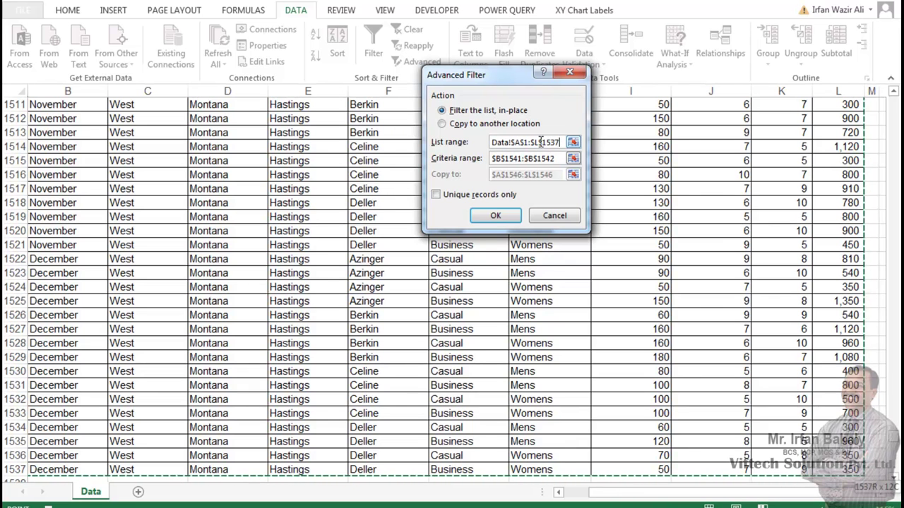
Replace the criteria range with the full header row and the criteria row below it, A1541:L1542
key("Tab")
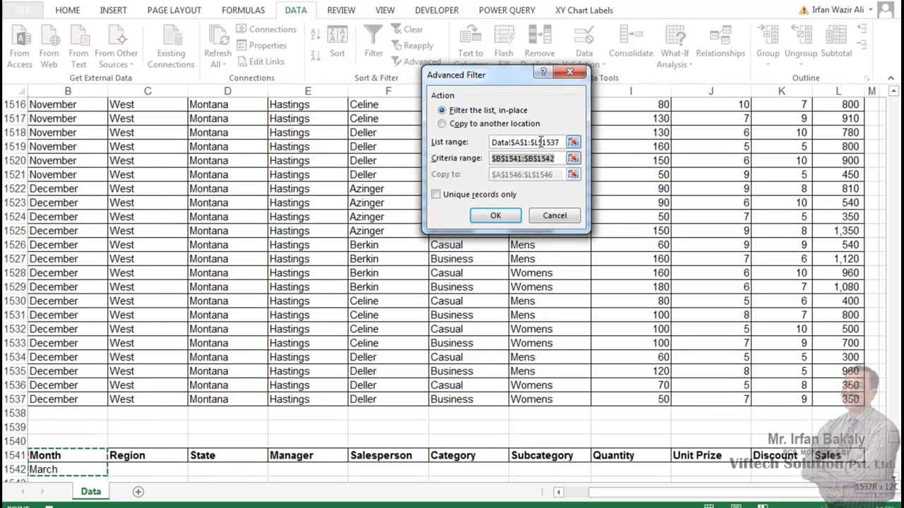
key("BackSpace")
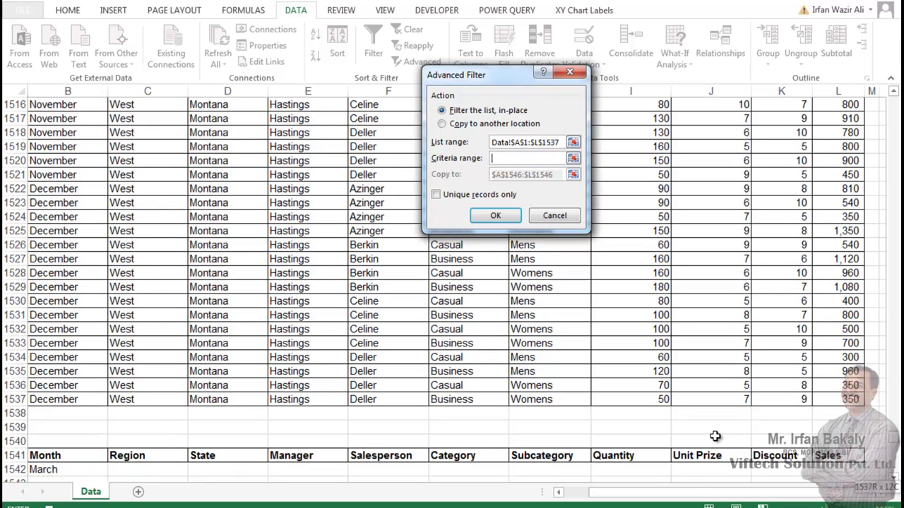
left_click_drag(688, 494, 637, 497)
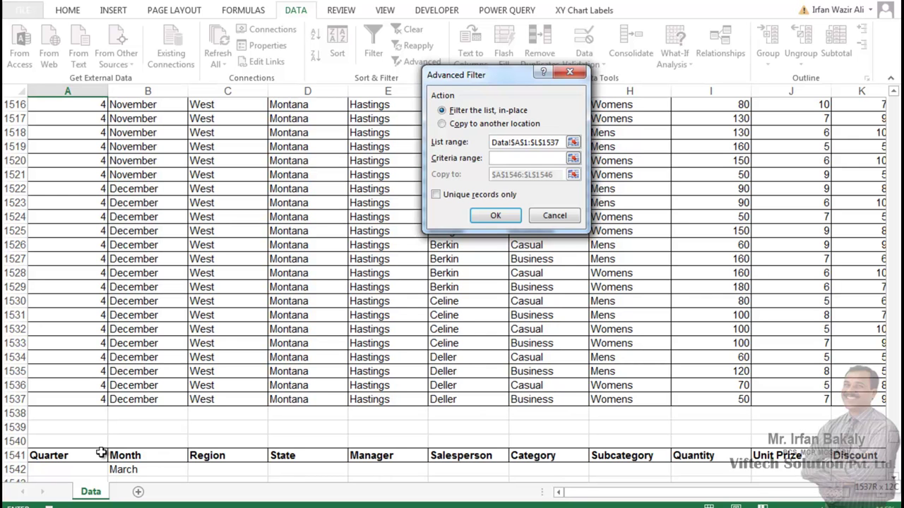
scroll(101, 453, "down", 2)
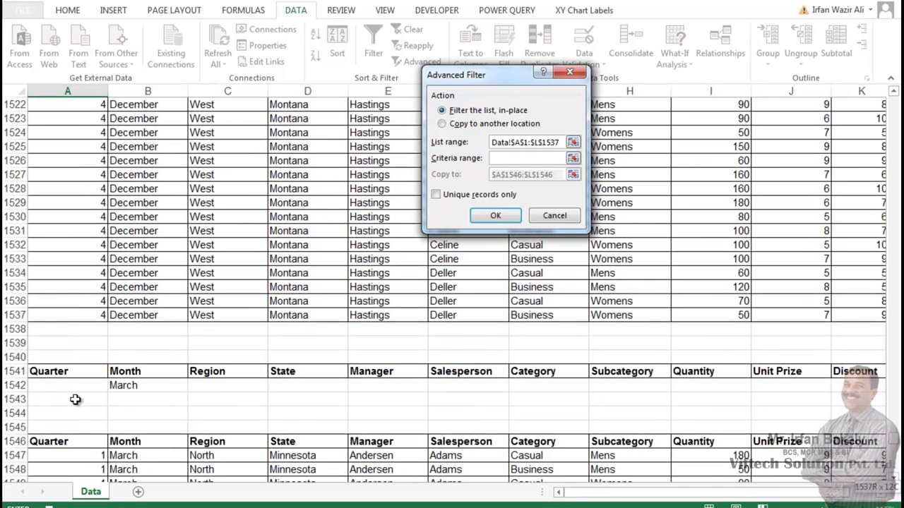
left_click(72, 372)
key("ctrl+shift+Right")
key("shift+Down")
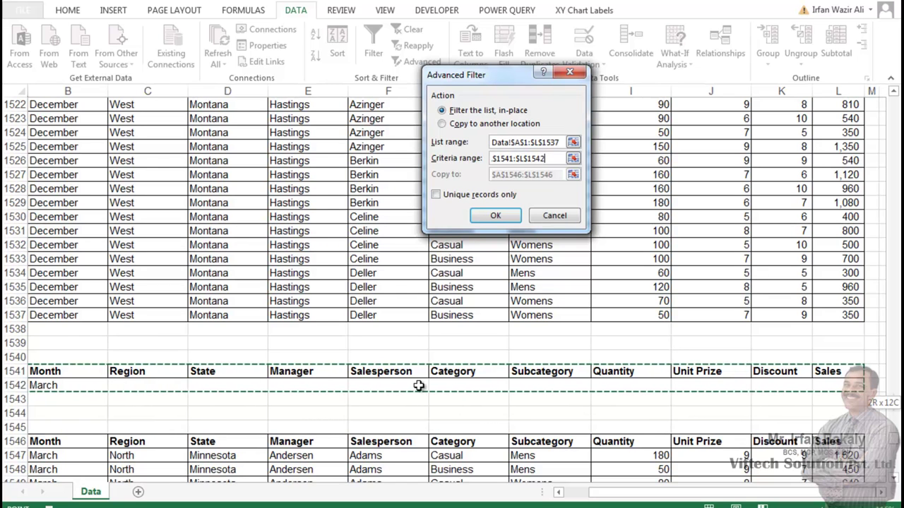
Copy the filter results to another location using header row A1546:L1546 as the destination, and stop recording the macro
left_click(443, 124)
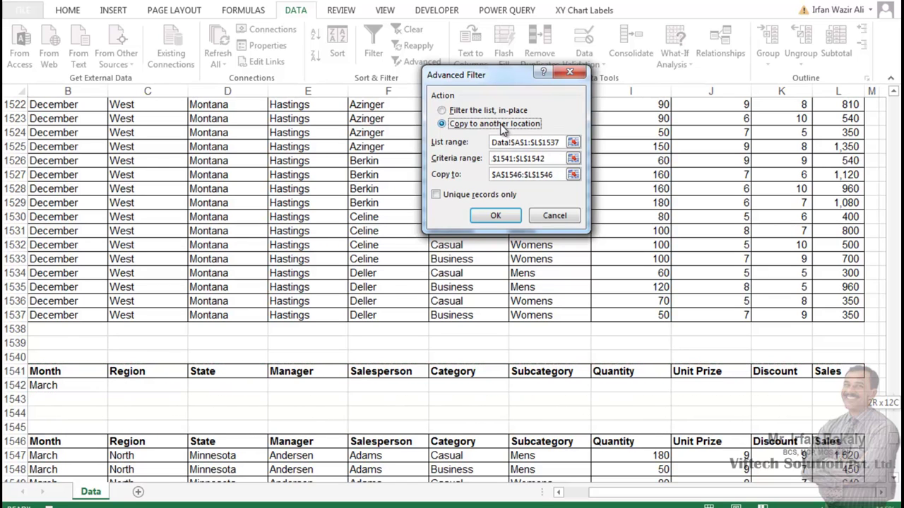
left_click_drag(556, 174, 492, 173)
key("BackSpace")
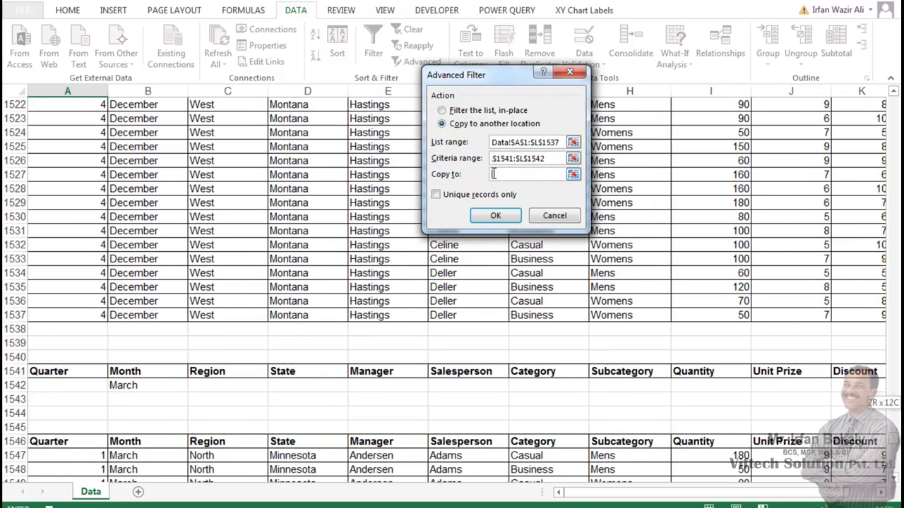
left_click(76, 442)
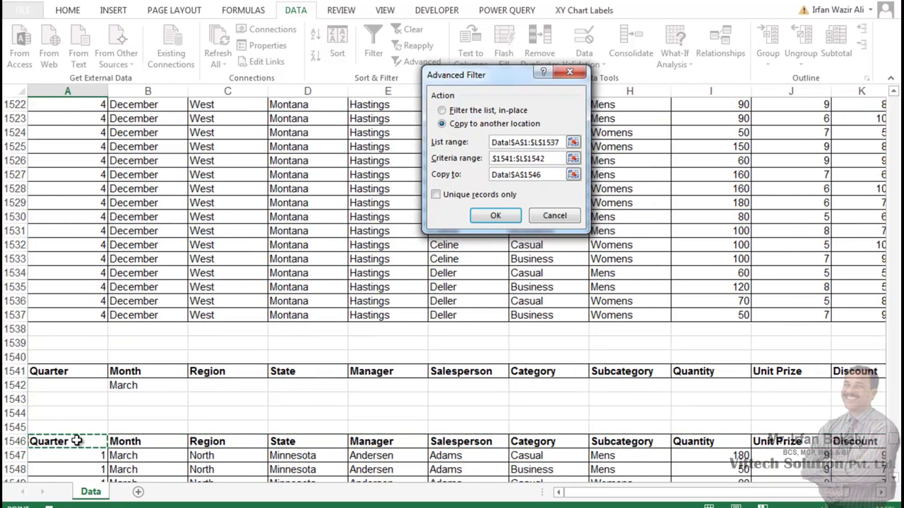
key("ctrl+shift+Right")
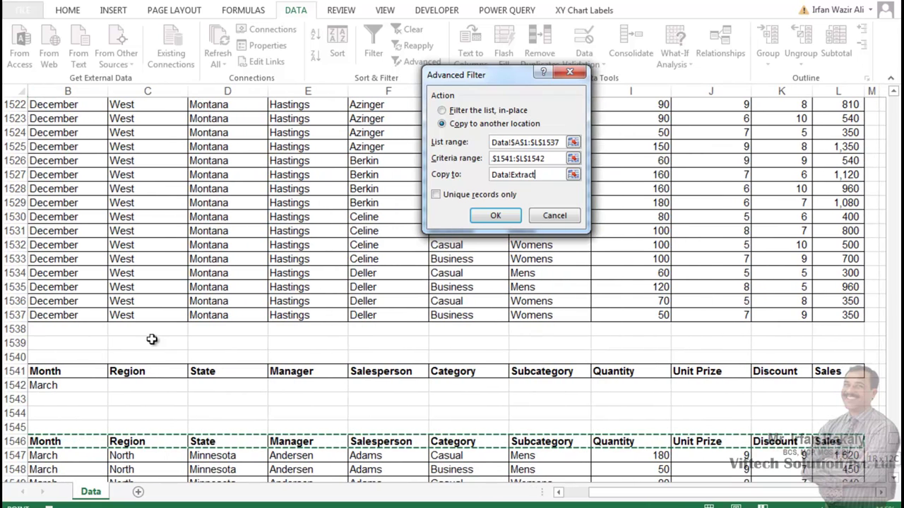
left_click(492, 216)
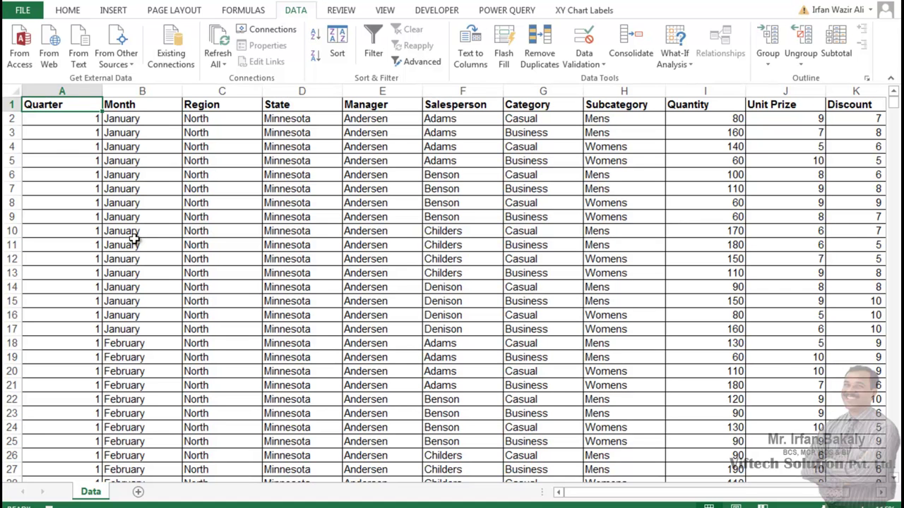
left_click(454, 13)
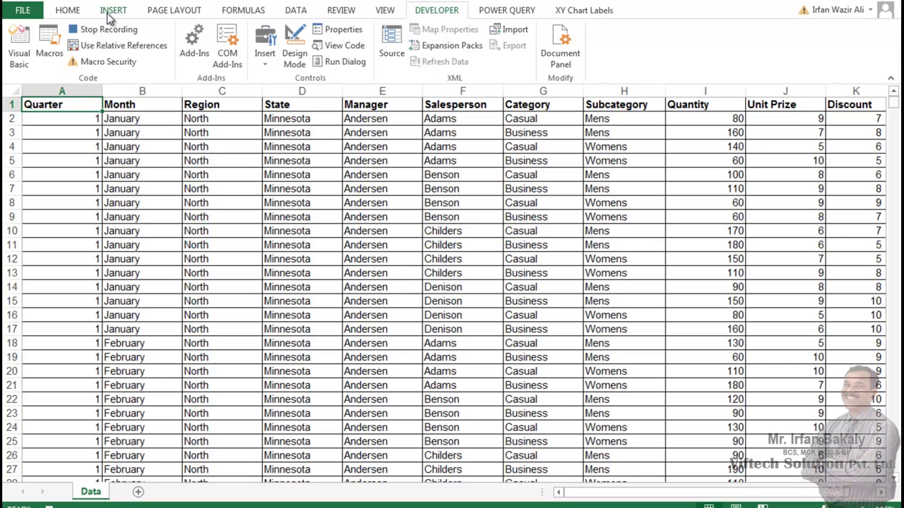
left_click(99, 31)
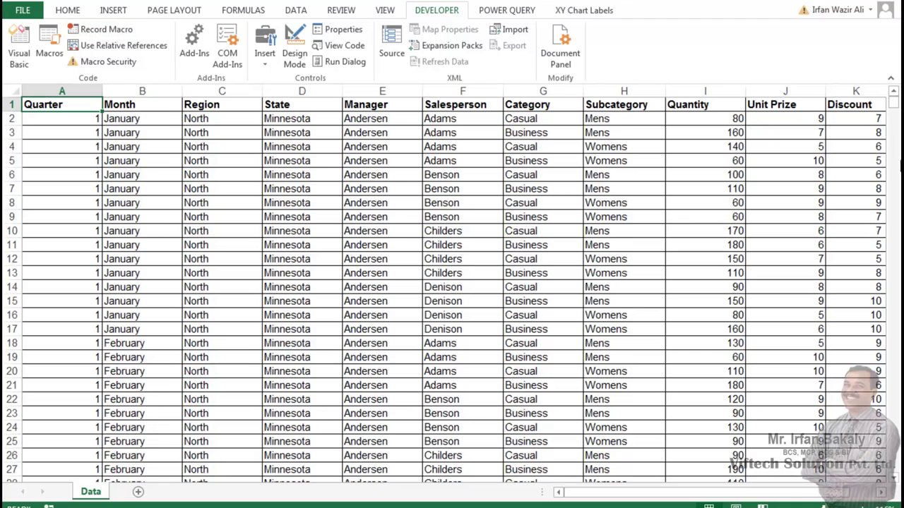
Change the Month criterion in B1542 to May and run the Adv_Filter macro
key("ctrl+Down")
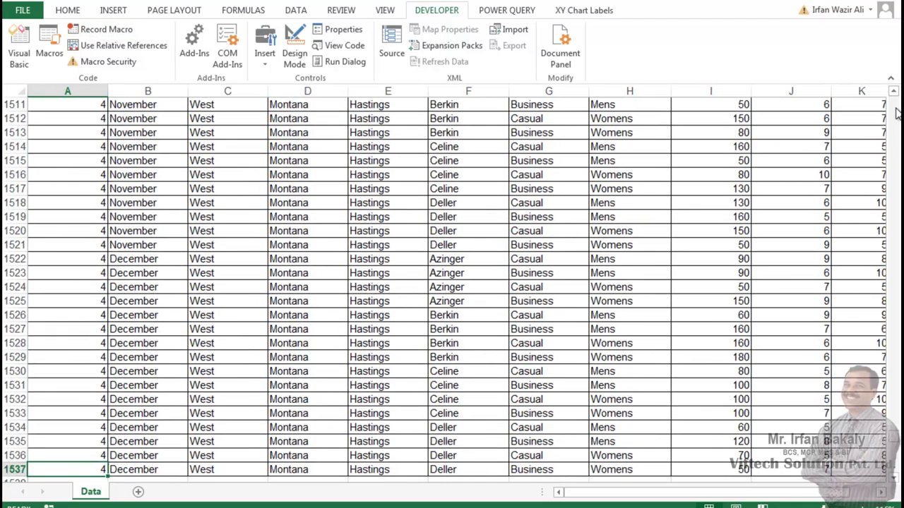
scroll(370, 445, "down", 4)
scroll(351, 429, "down", 4)
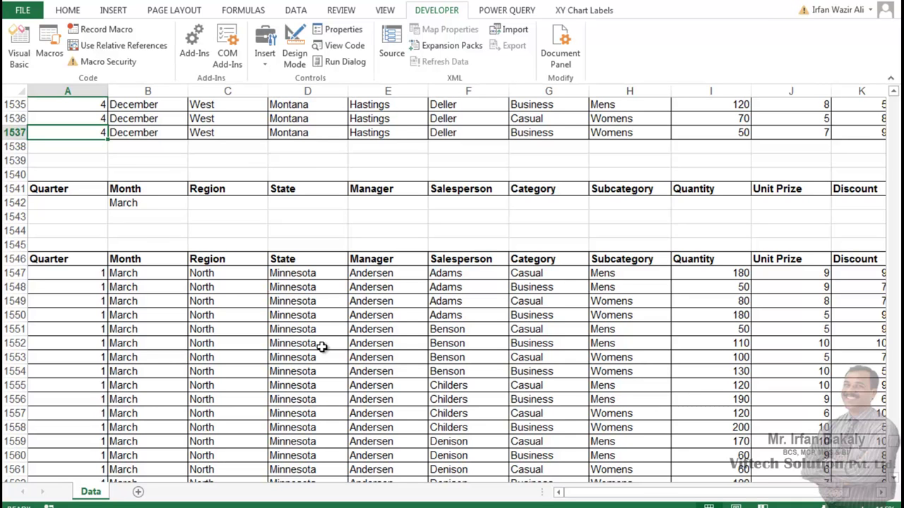
left_click(144, 203)
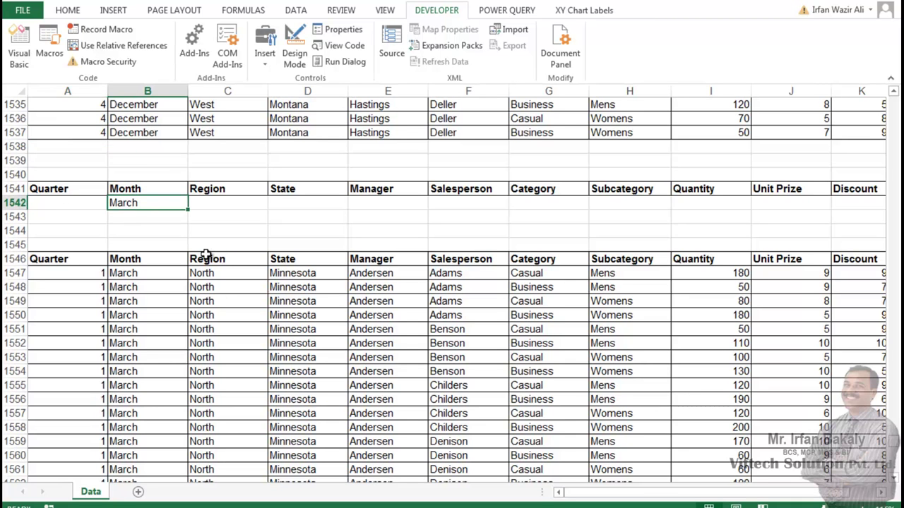
type("May")
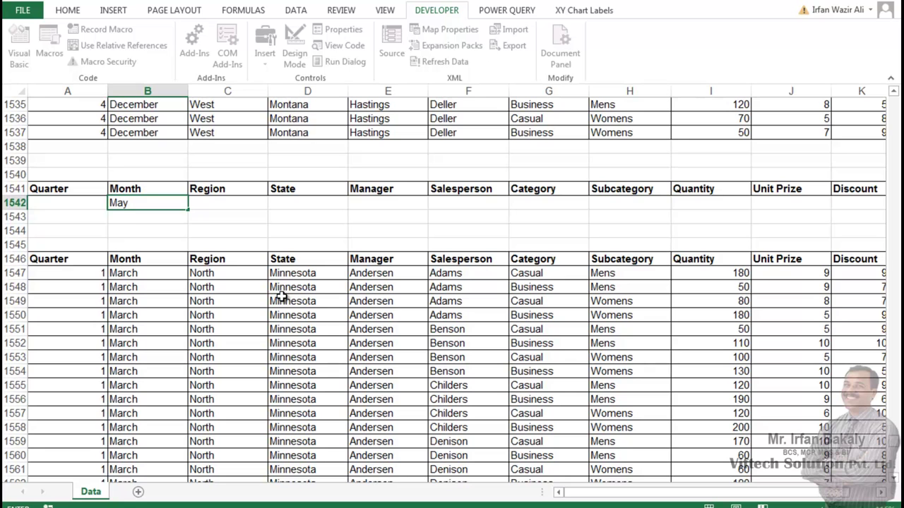
key("ctrl+Return")
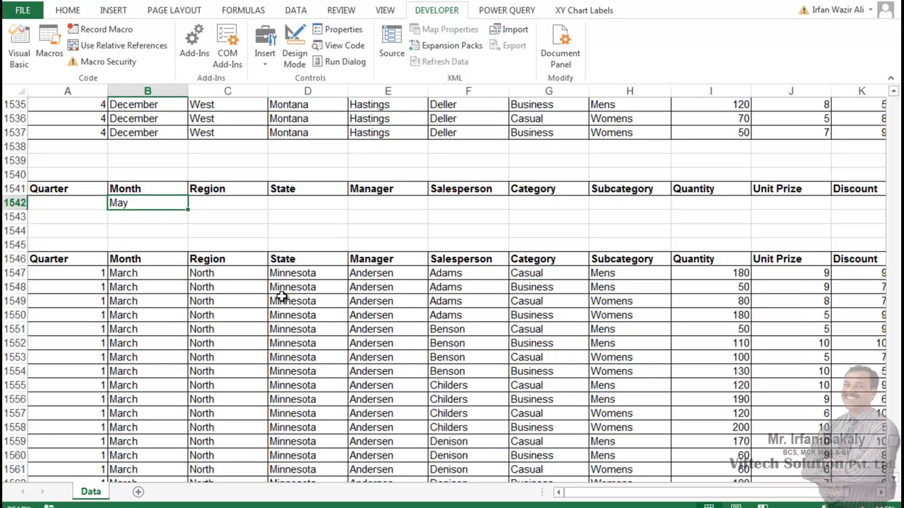
key("ctrl+q")
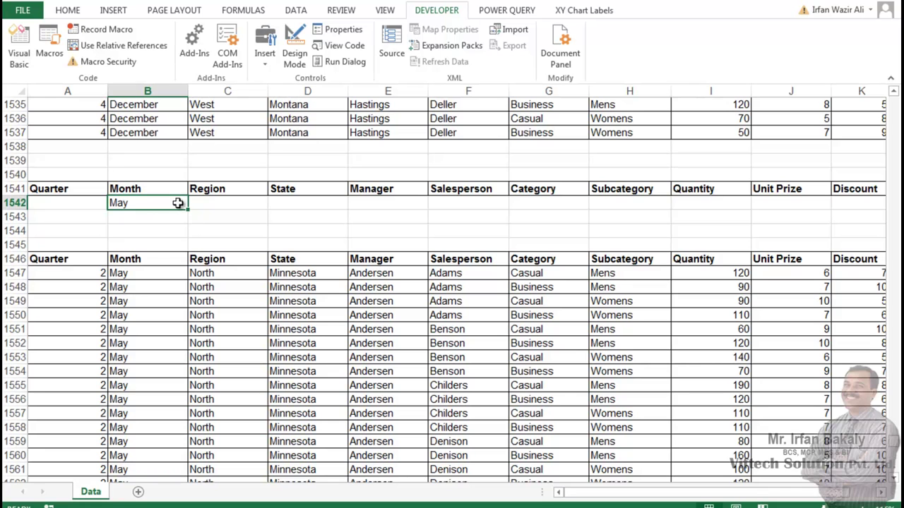
Enter the first listed salesperson's name as the Salesperson criterion in F1542 and run the Adv_Filter macro
left_click(453, 208)
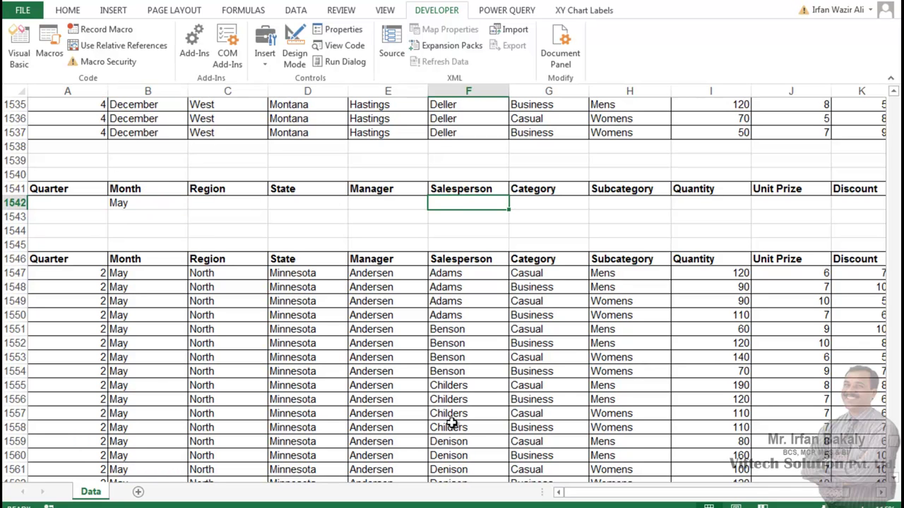
type("Adams")
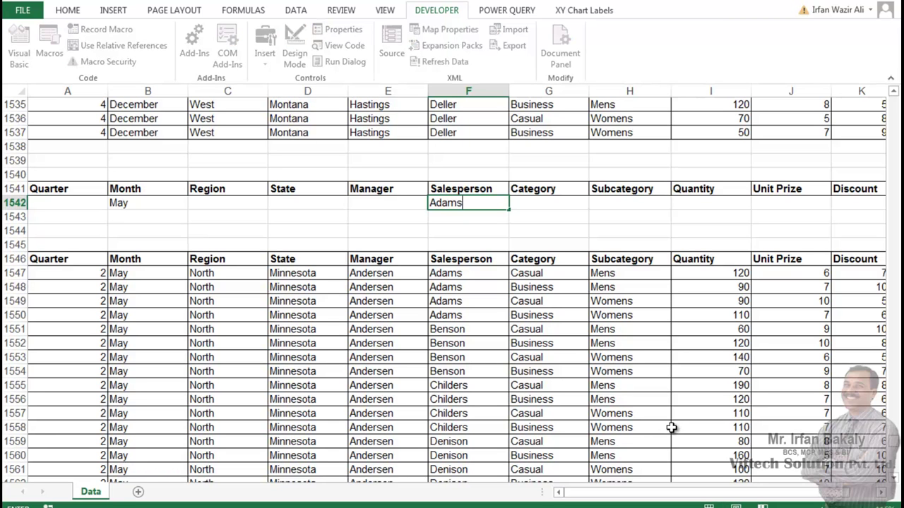
key("Return")
key("Up")
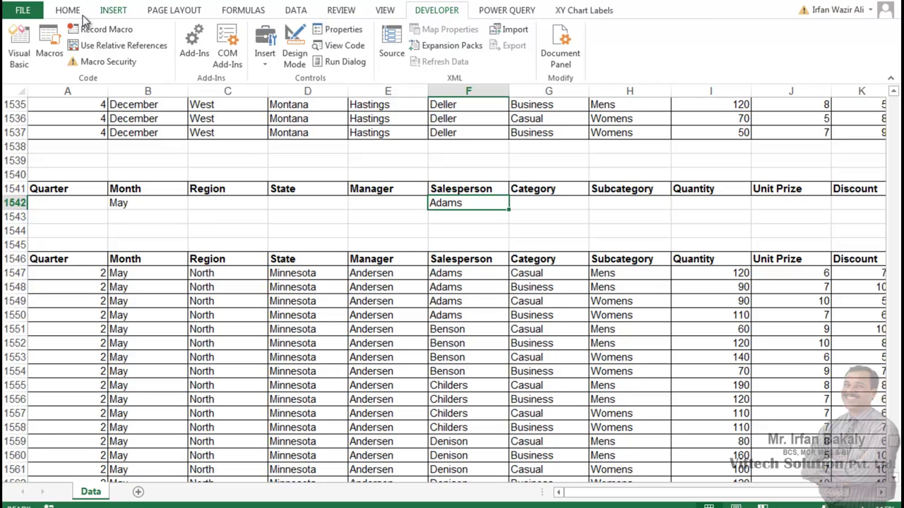
left_click(51, 43)
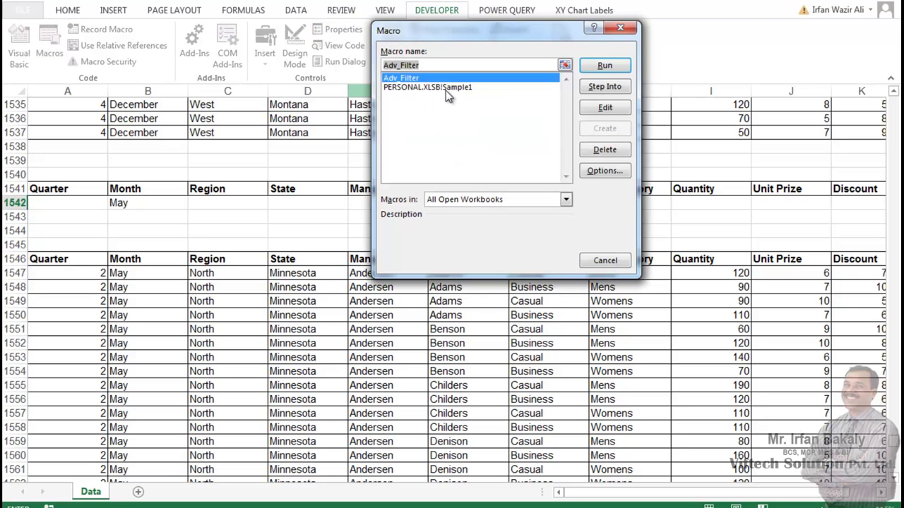
left_click(605, 66)
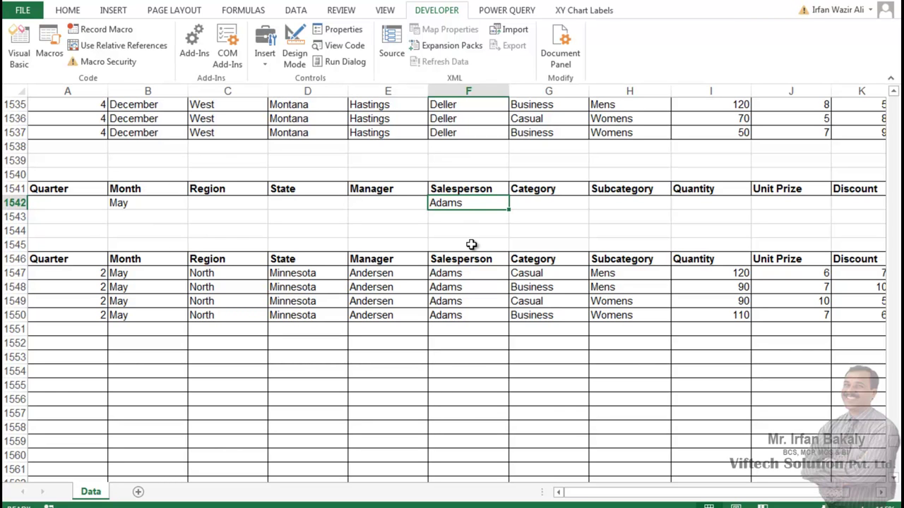
Clear the Salesperson criterion in F1542 and rerun the Adv_Filter macro
key("Delete")
left_click(46, 51)
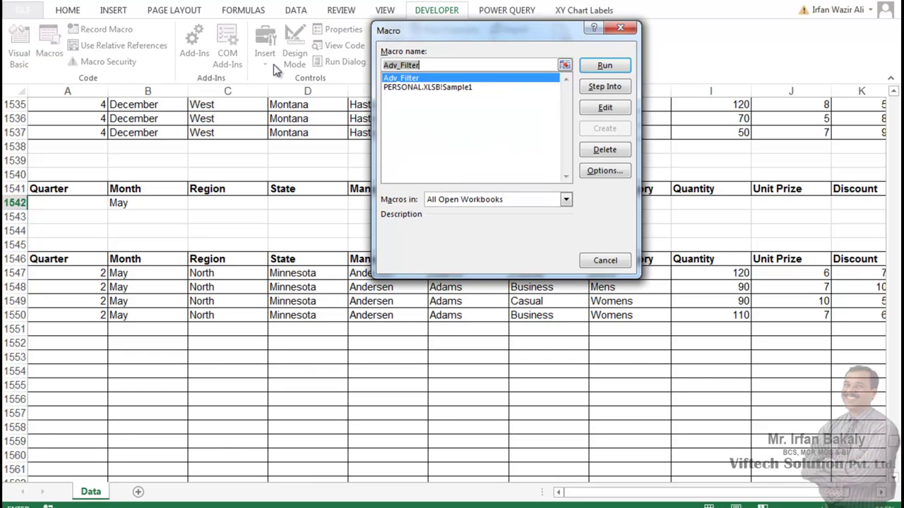
left_click(601, 67)
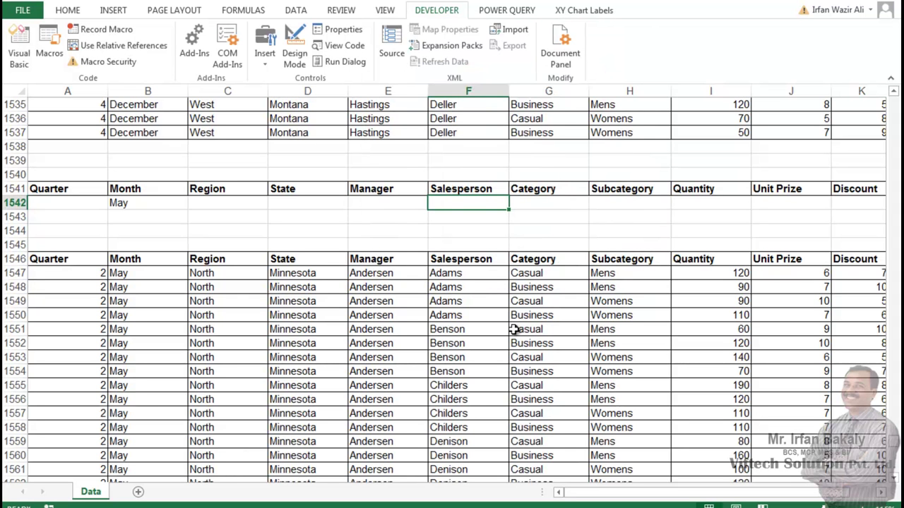
Set the Quantity criterion in I1542 to >100, run the Adv_Filter macro and review the extracted records
left_click(704, 201)
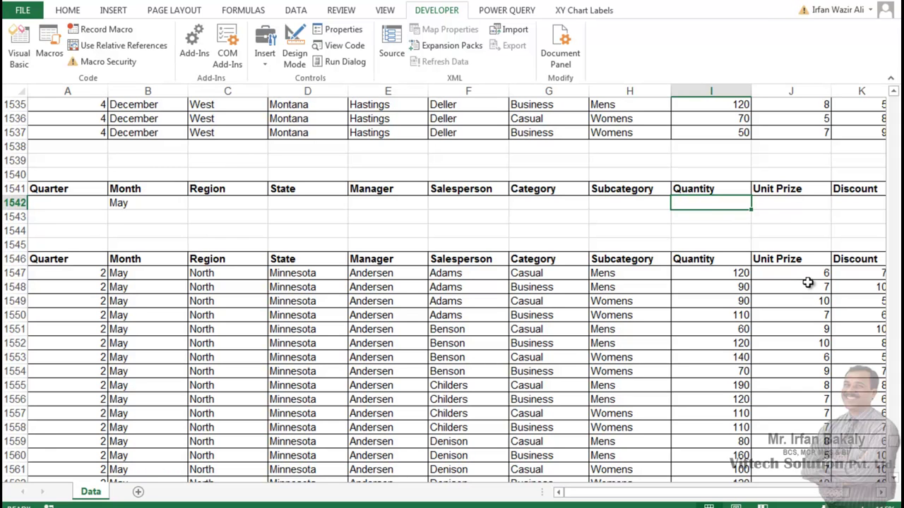
type(">100")
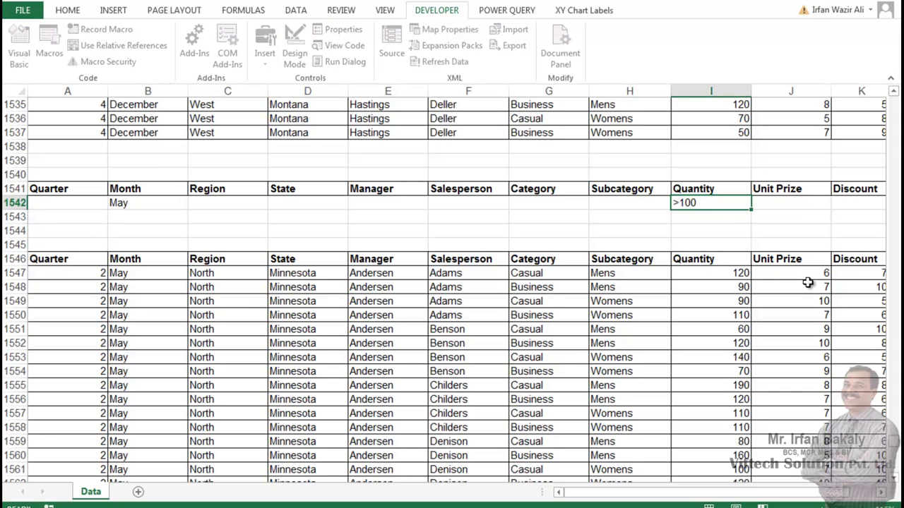
key("ctrl+Return")
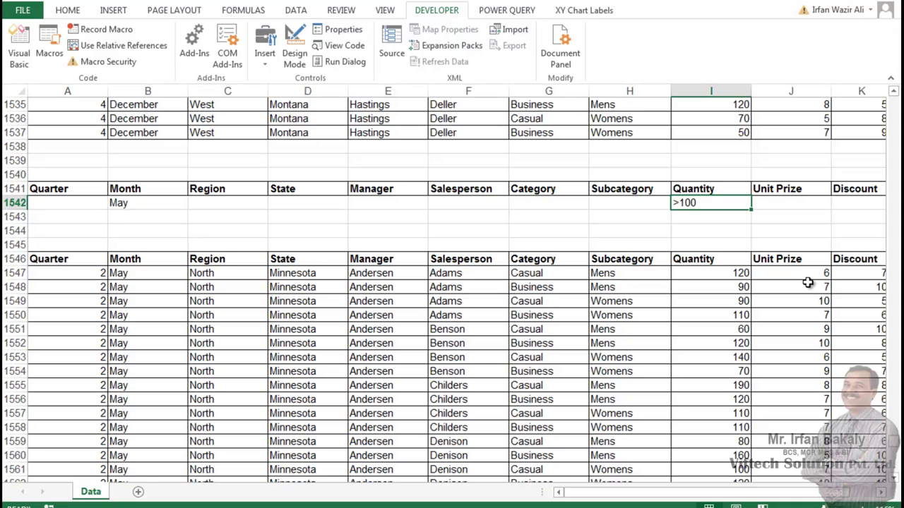
key("ctrl+q")
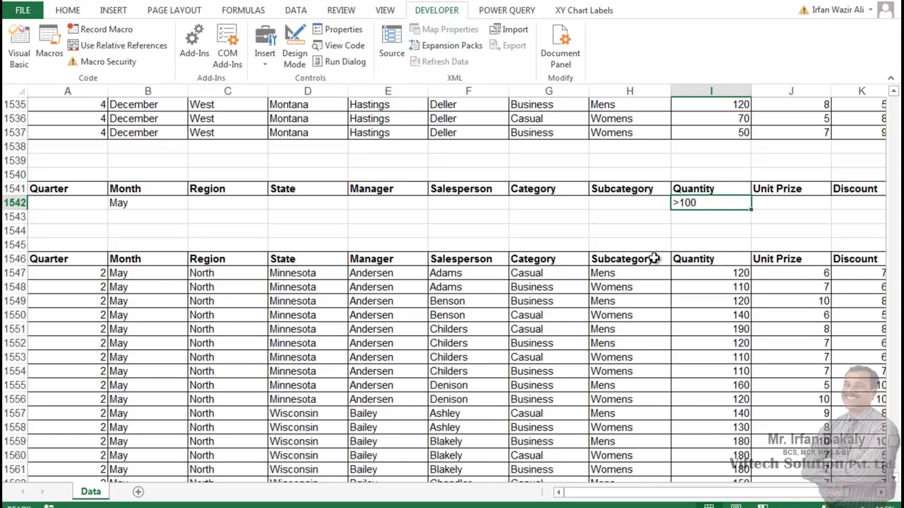
scroll(707, 275, "down", 7)
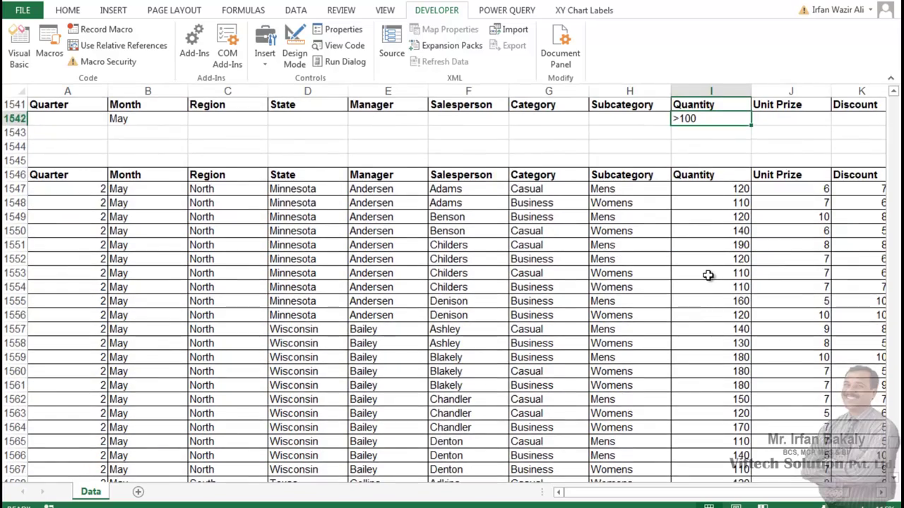
scroll(707, 276, "down", 12)
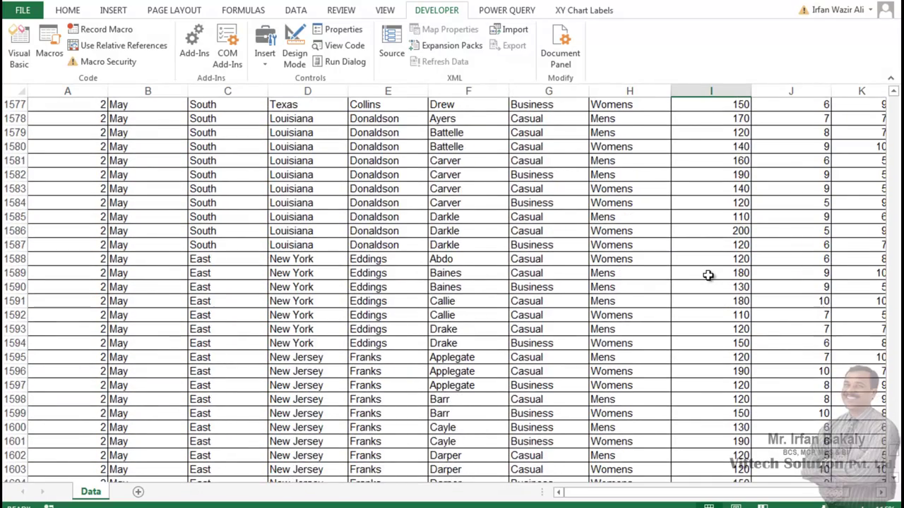
Add East as the Region criterion in C1542, run the Adv_Filter macro and review the extracted records
scroll(708, 276, "up", 18)
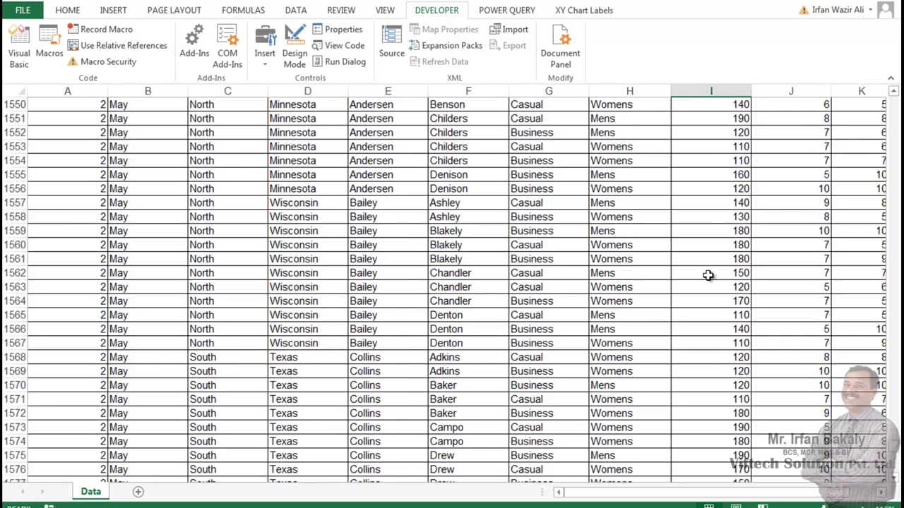
left_click(229, 161)
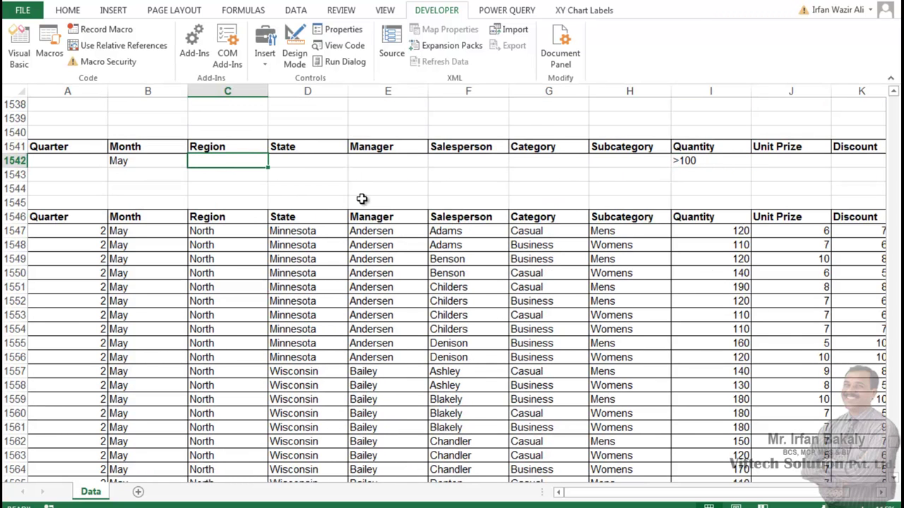
type("East")
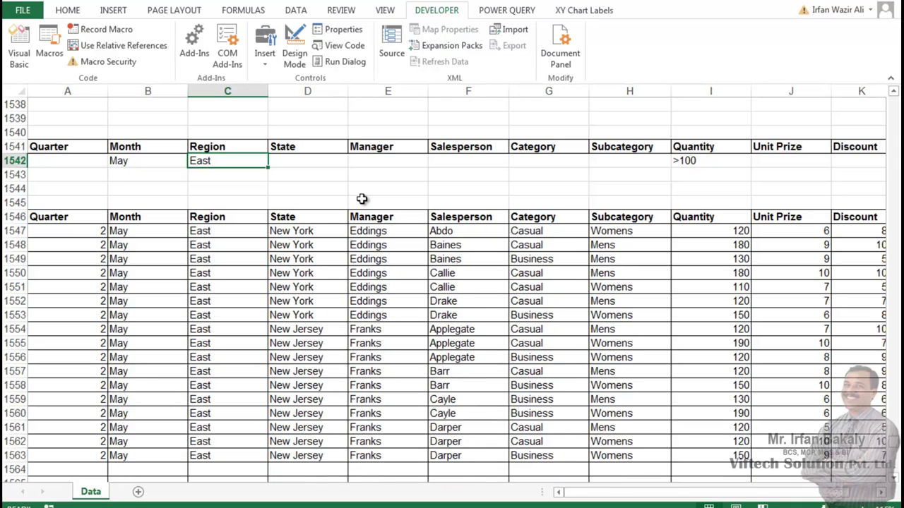
scroll(229, 238, "down", 1)
scroll(228, 238, "down", 2)
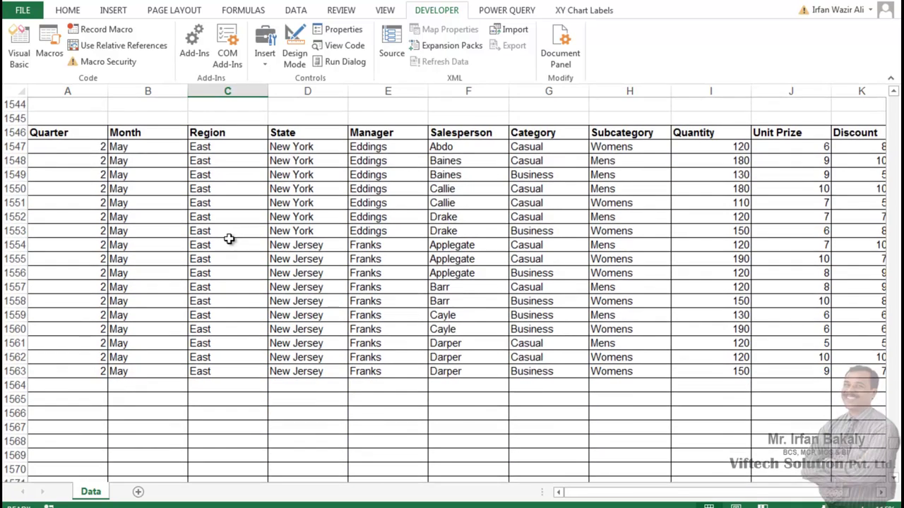
scroll(229, 239, "up", 2)
scroll(229, 238, "up", 1)
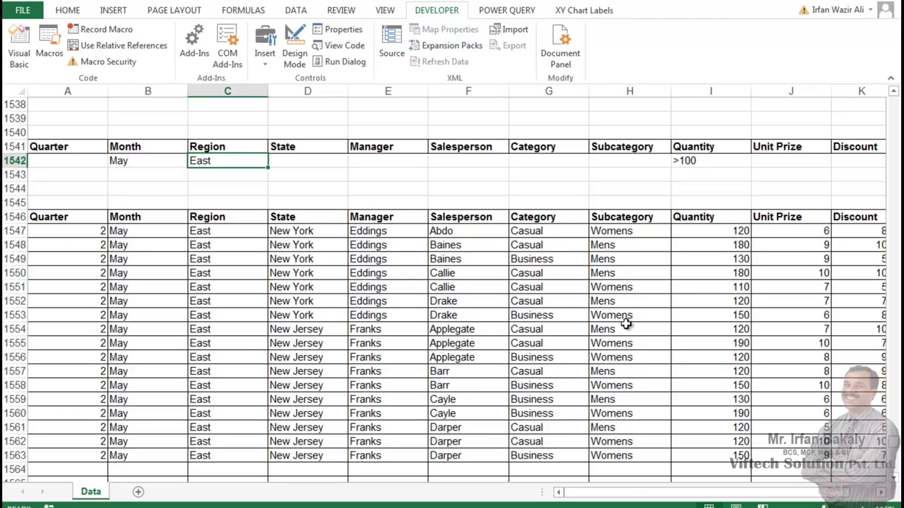
Insert a Button form control at cell N1541 beside the criteria range and assign the Adv_Filter macro to it
key("Left")
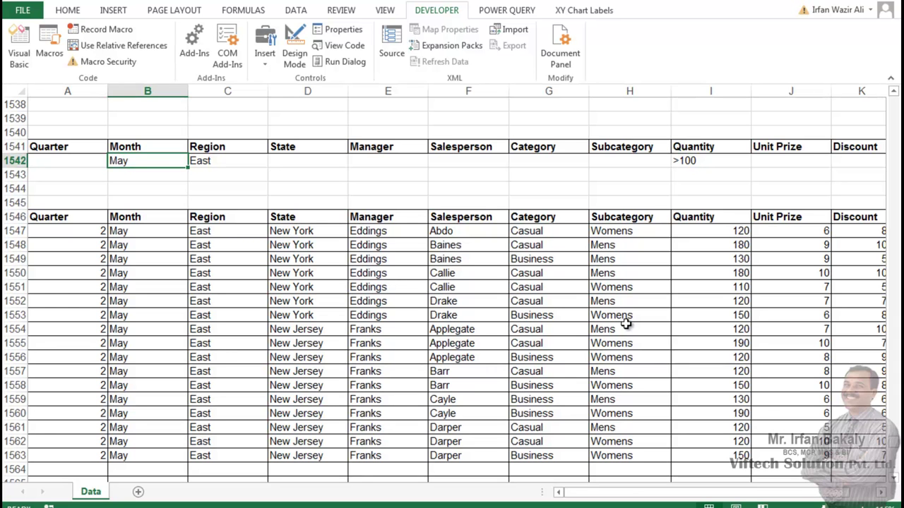
key("Right")
key("Right")
key("Right")
key("Right")
key("Right")
key("Right")
key("Right")
key("Right")
key("Right")
key("Right")
key("Right")
key("Right")
key("Right")
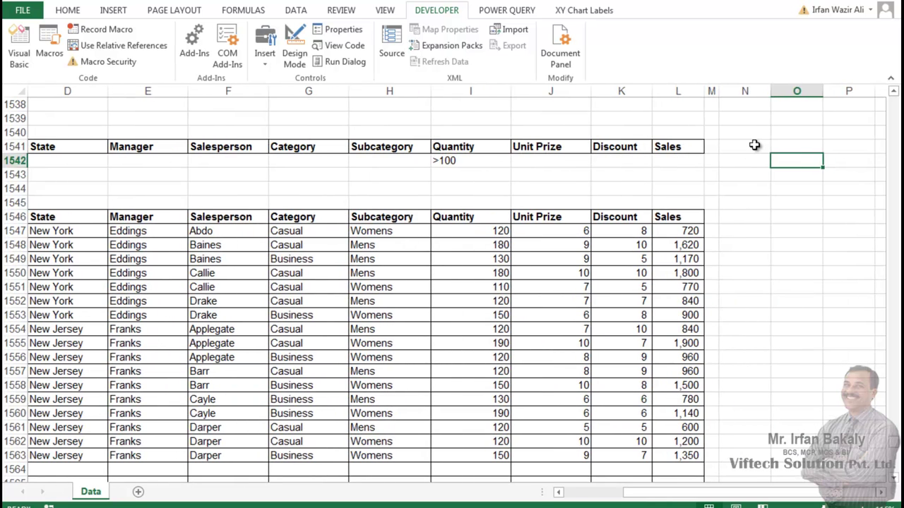
left_click(754, 144)
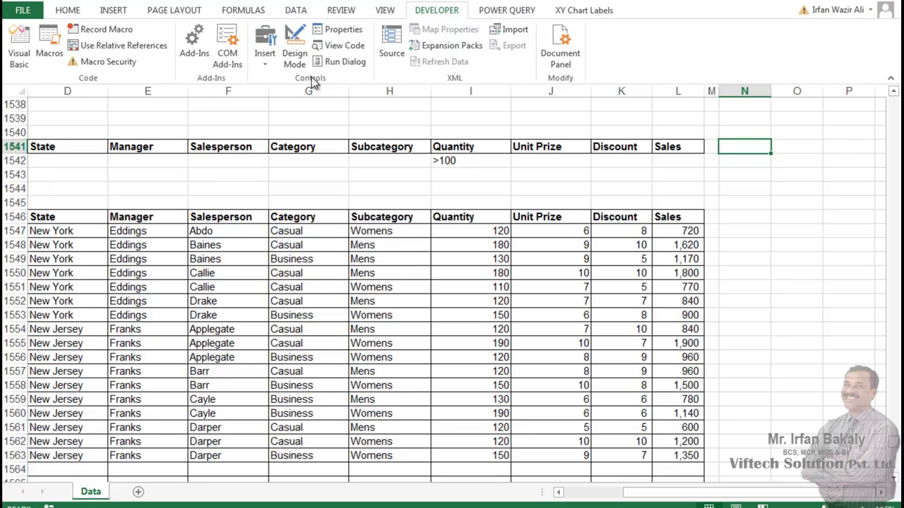
left_click(266, 65)
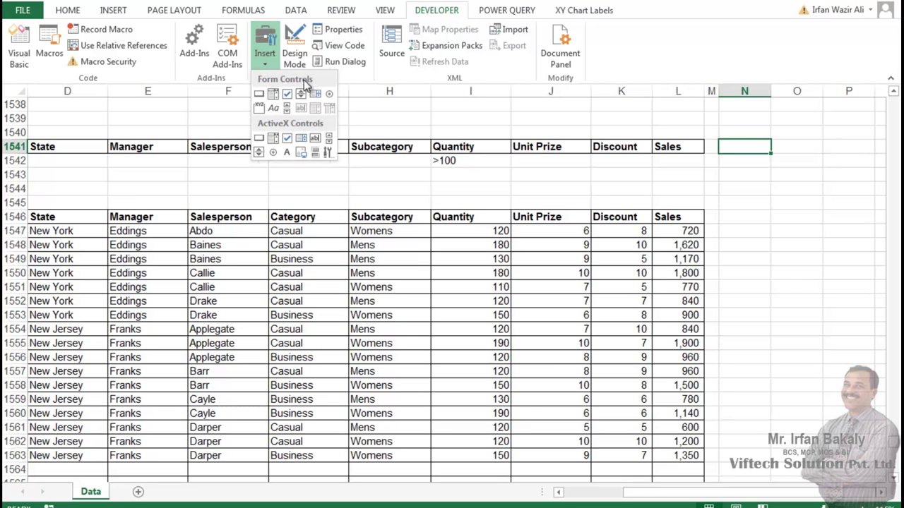
left_click(260, 95)
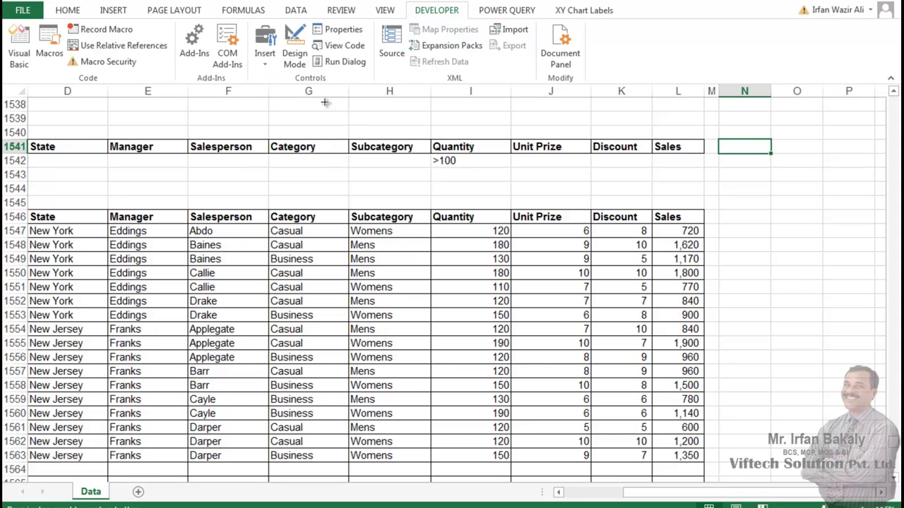
left_click(718, 139)
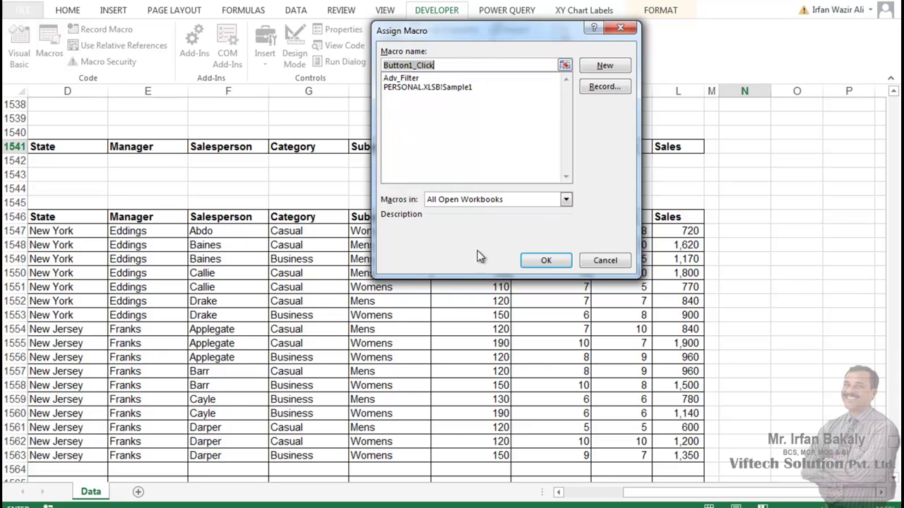
left_click(400, 78)
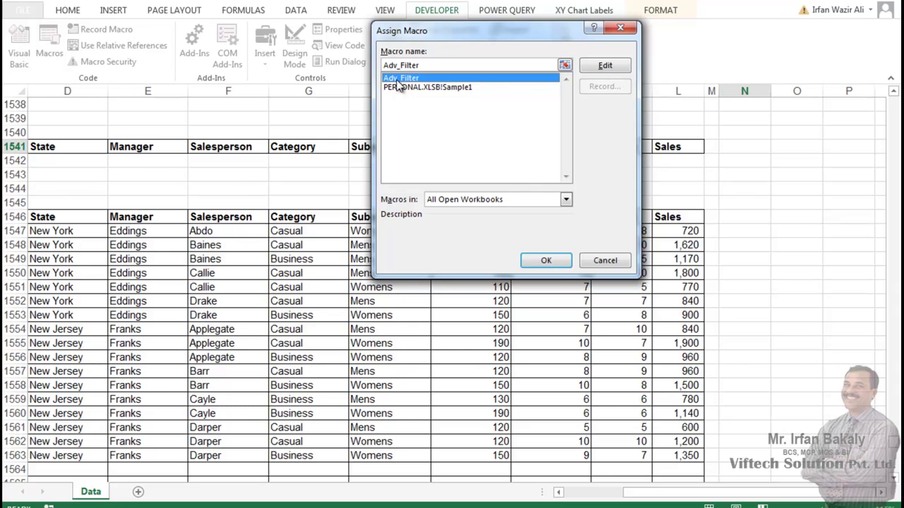
left_click(558, 261)
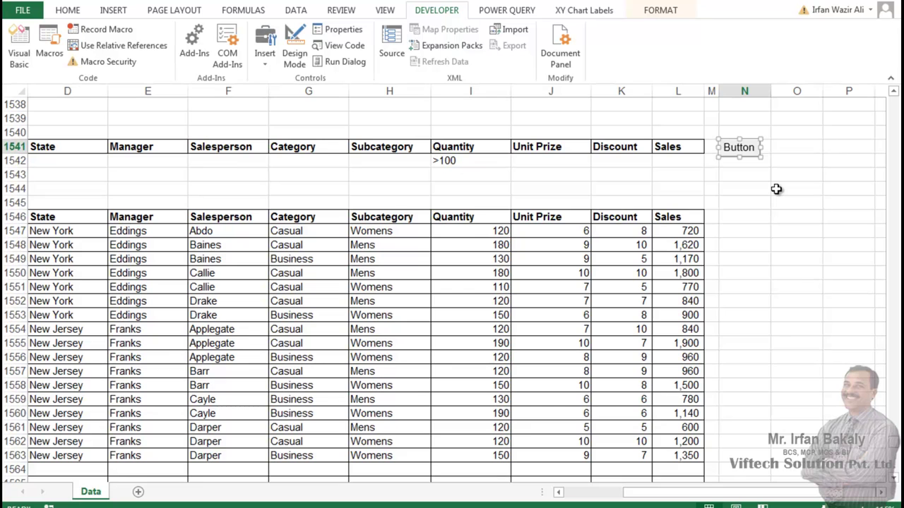
Replace the new button's caption with "Click" and deselect the button
left_click(728, 148)
key("Delete")
key("Delete")
key("Delete")
key("Delete")
key("Delete")
key("Delete")
key("Delete")
key("Delete")
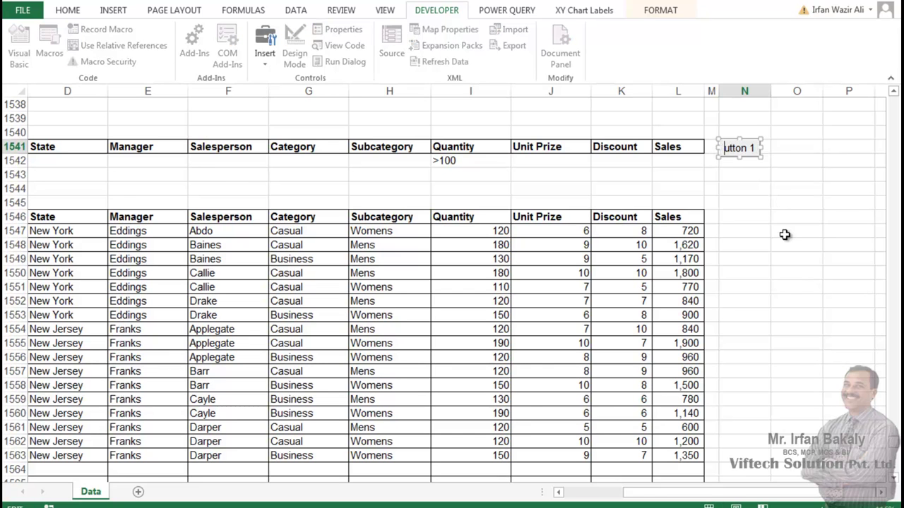
type("Click")
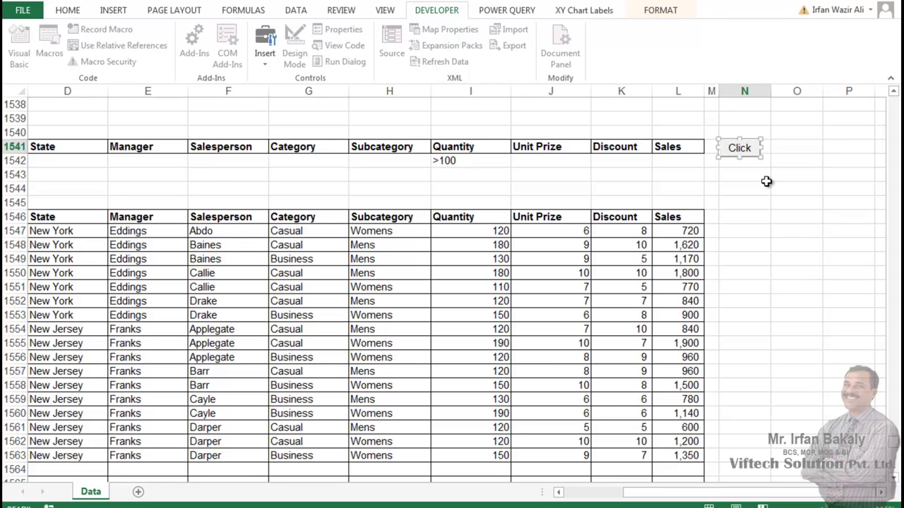
left_click(739, 170)
left_click(739, 171)
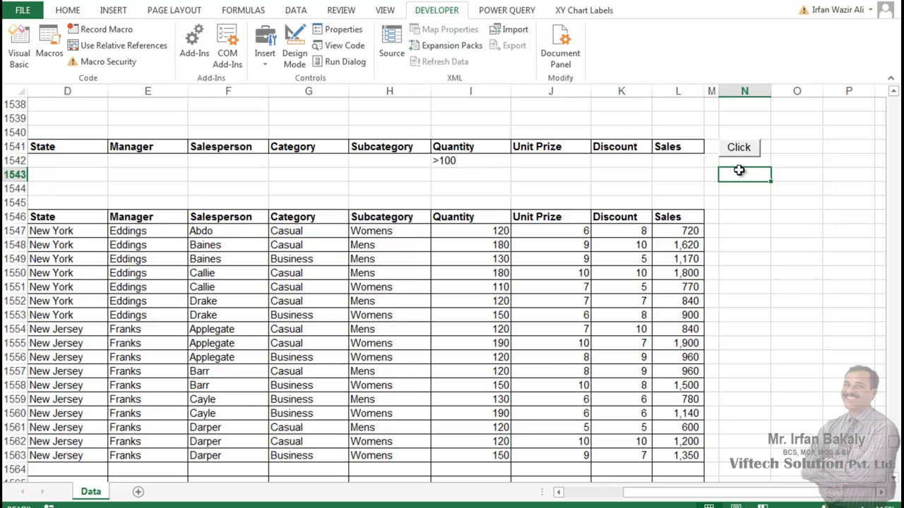
Set the Quantity criterion in I1542 to >150 and run the filter with the new macro button
left_click(473, 161)
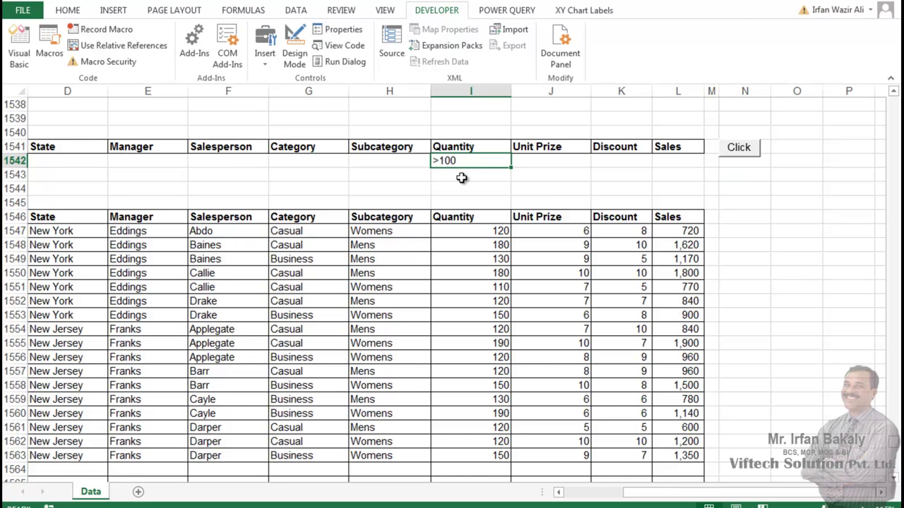
type(">150")
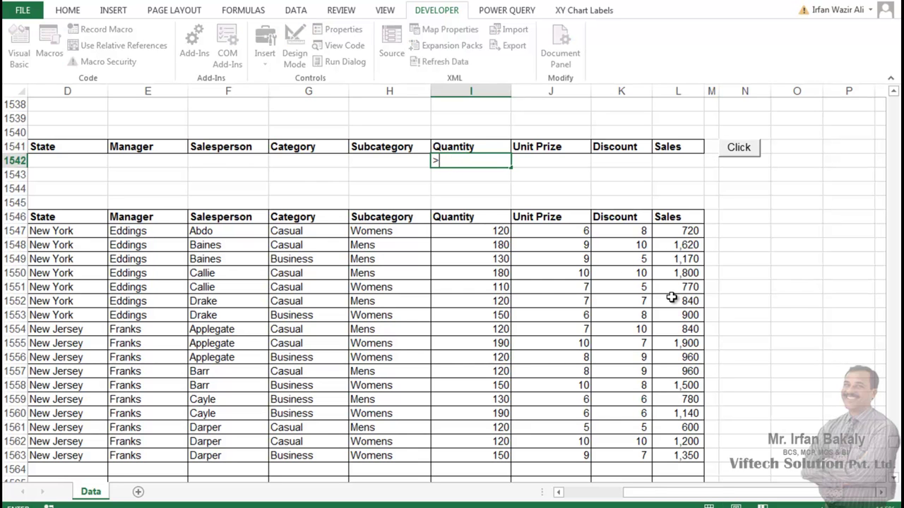
key("Return")
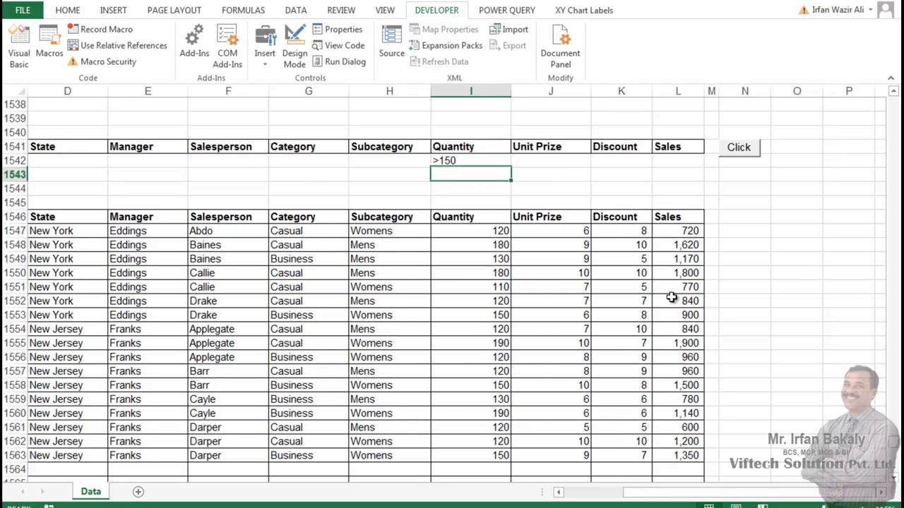
key("Left")
key("Home")
key("Up")
key("Up")
key("Right")
key("Right")
key("Down")
key("Left")
key("Right")
key("ctrl+Right")
key("ctrl+Right")
key("ctrl+Left")
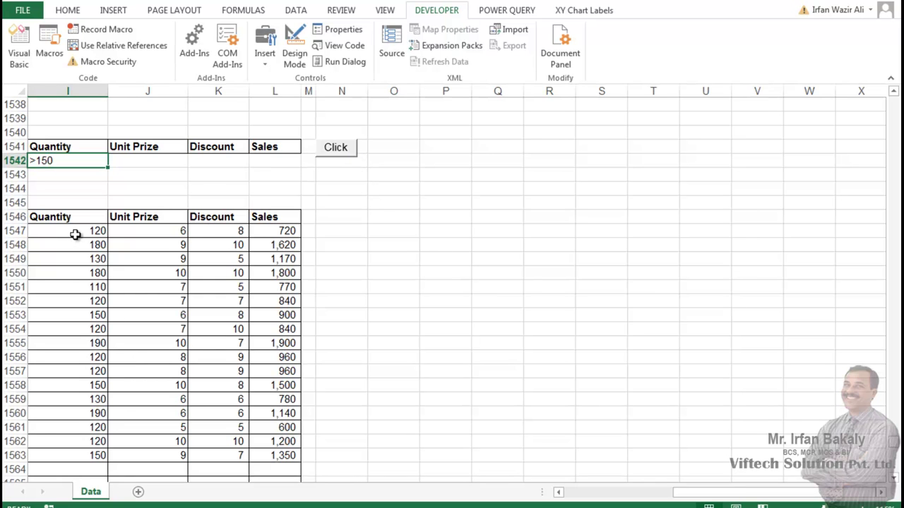
left_click(346, 156)
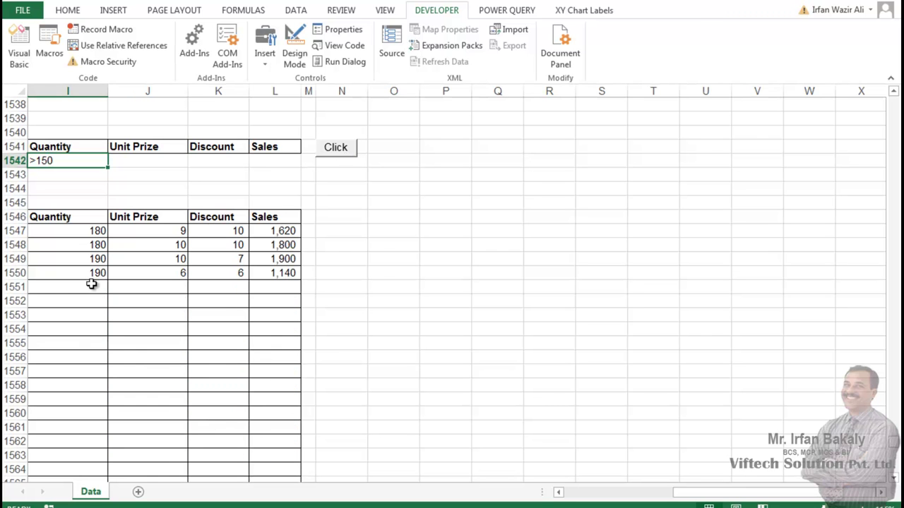
Clear the criteria from Region through Quantity in C1542:I1542
key("Left")
key("Left")
key("Left")
key("Left")
key("Left")
key("Left")
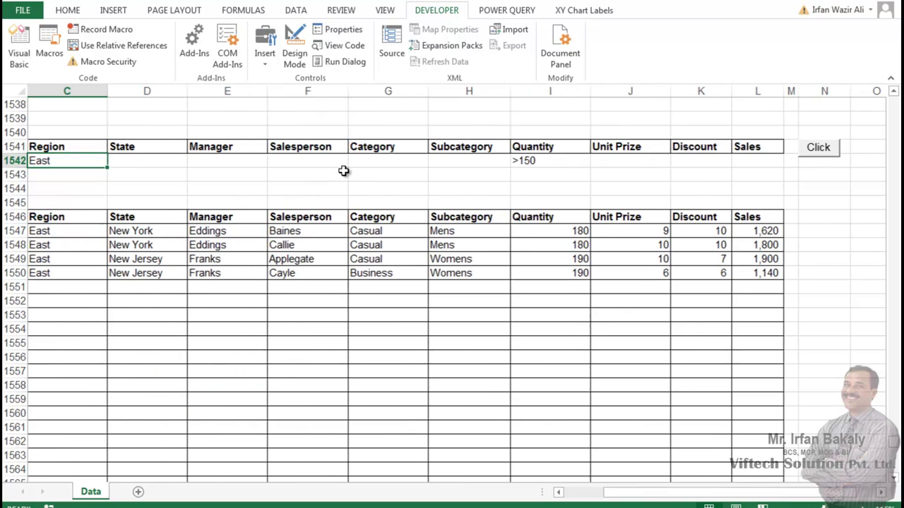
key("Left")
key("Left")
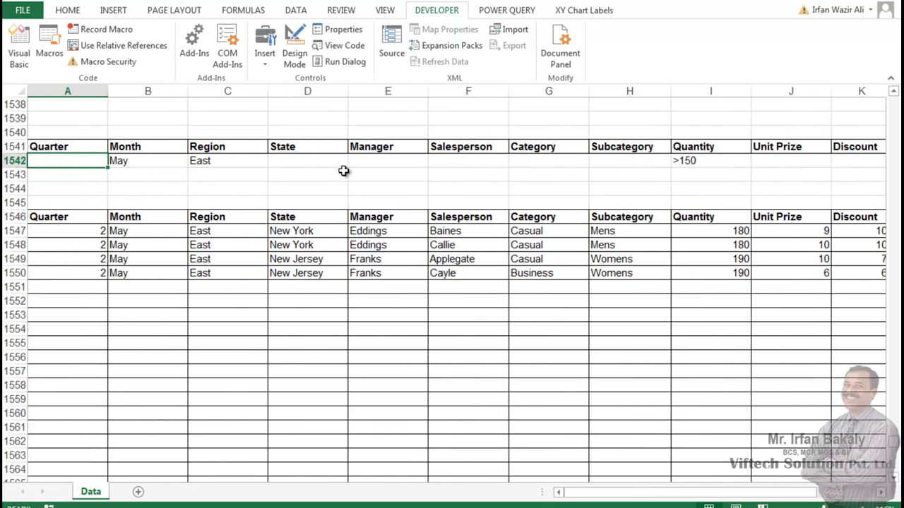
key("Right")
key("Right")
key("ctrl+shift+Right")
key("Delete")
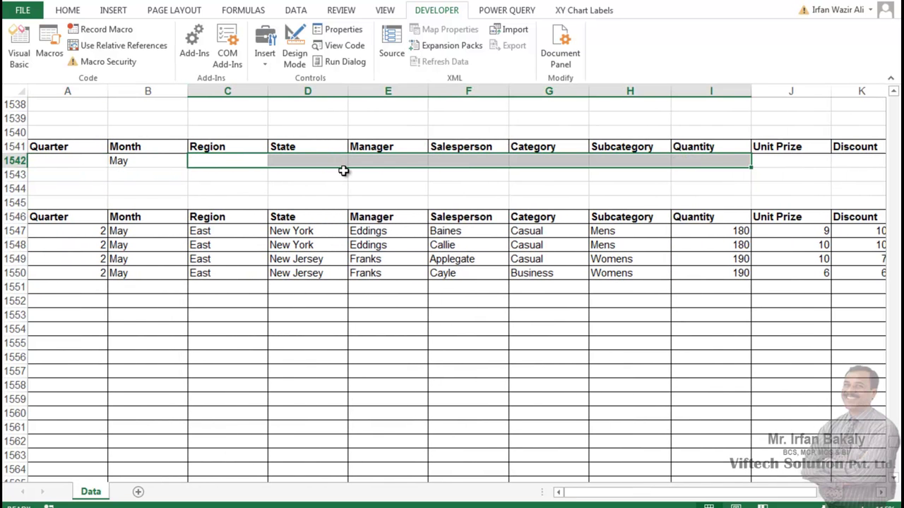
Set the Month criterion in B1542 to April and run the filter with the macro button
key("Left")
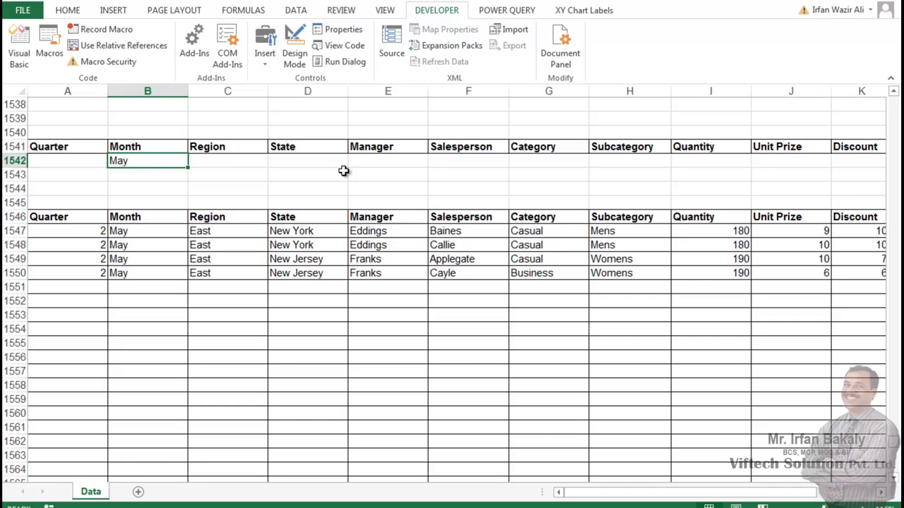
type("April")
key("Tab")
key("Up")
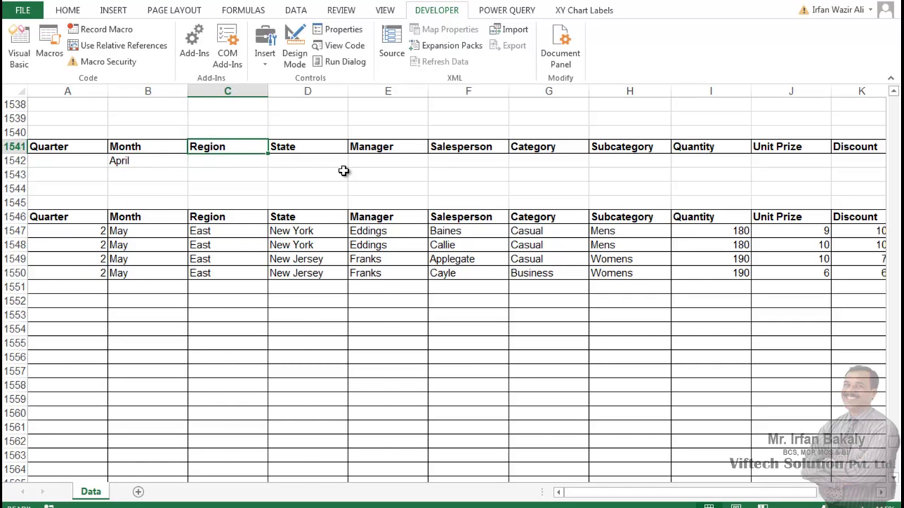
key("ctrl+Right")
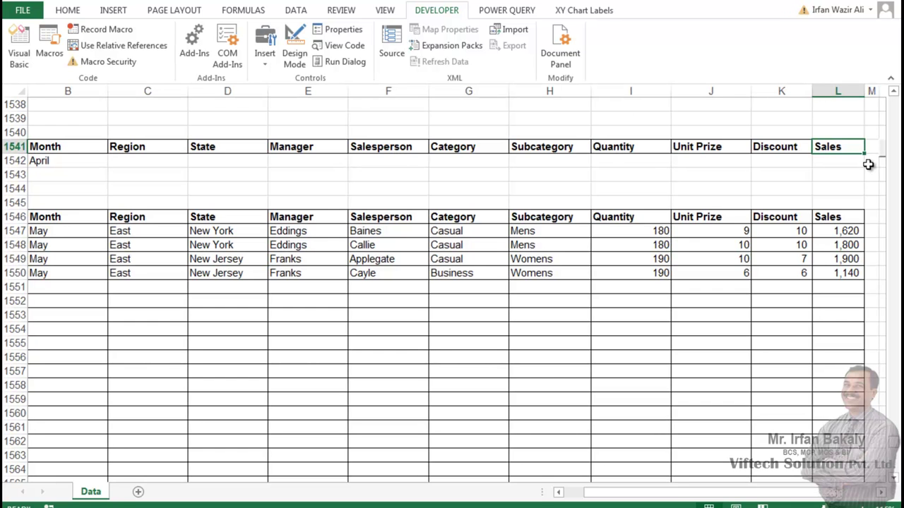
scroll(859, 168, "down", 1, "ctrl")
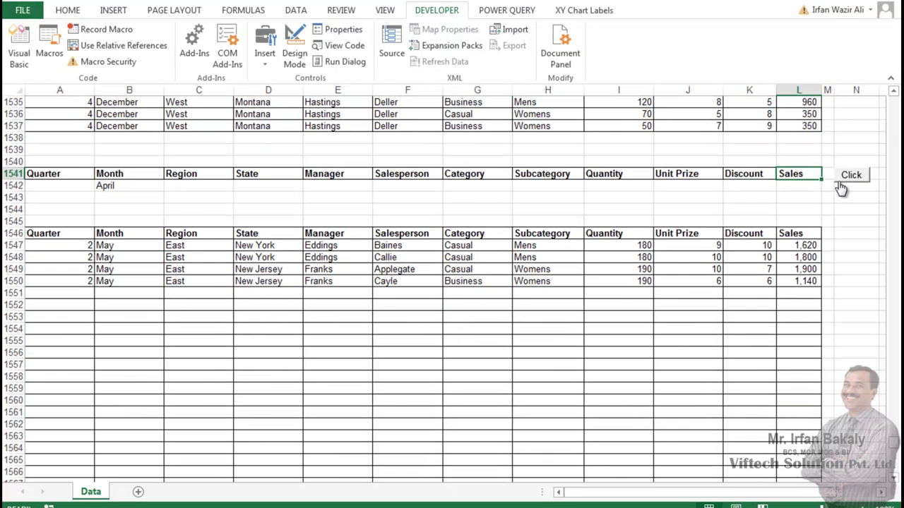
left_click(845, 175)
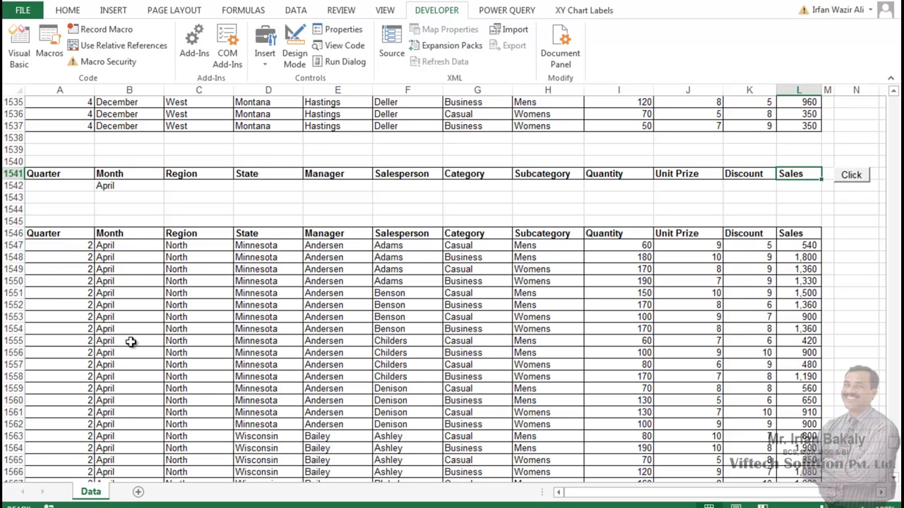
Add Mens as the Subcategory criterion in H1542, run the filter with the macro button and review the extracted records
left_click(538, 186)
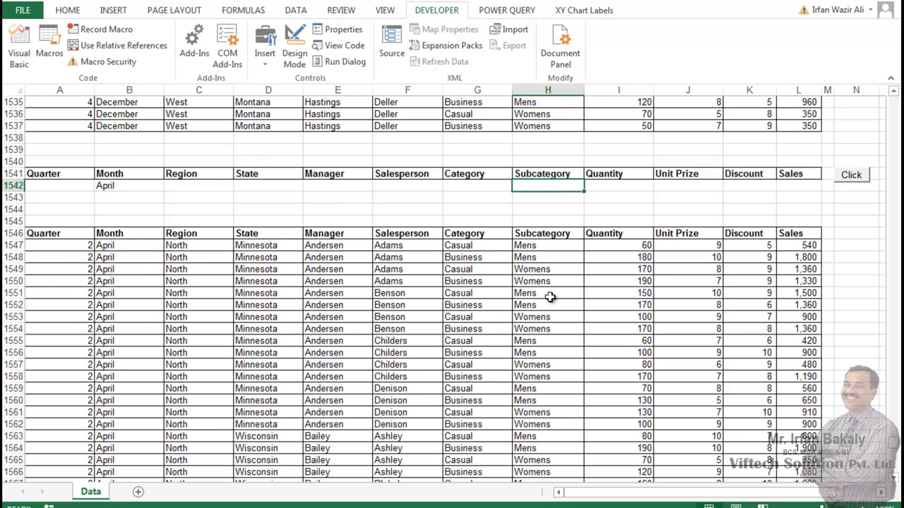
type("Mens")
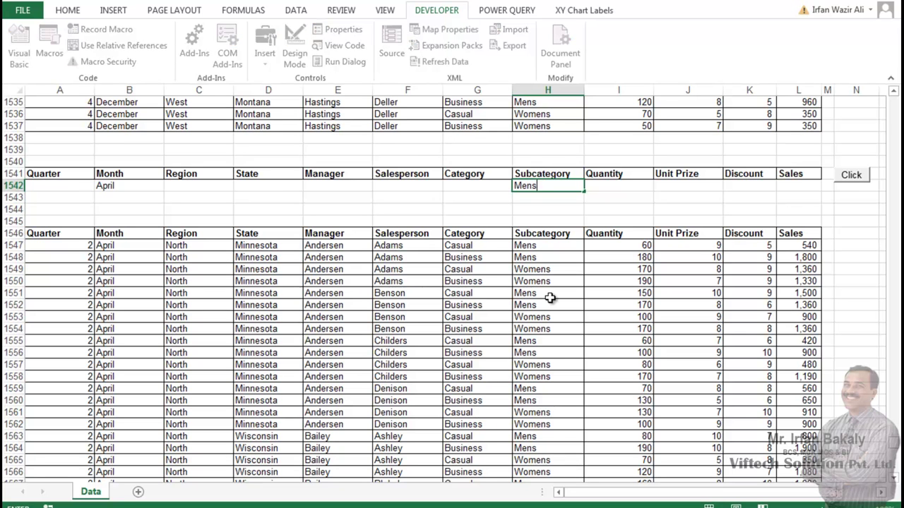
key("Return")
key("Up")
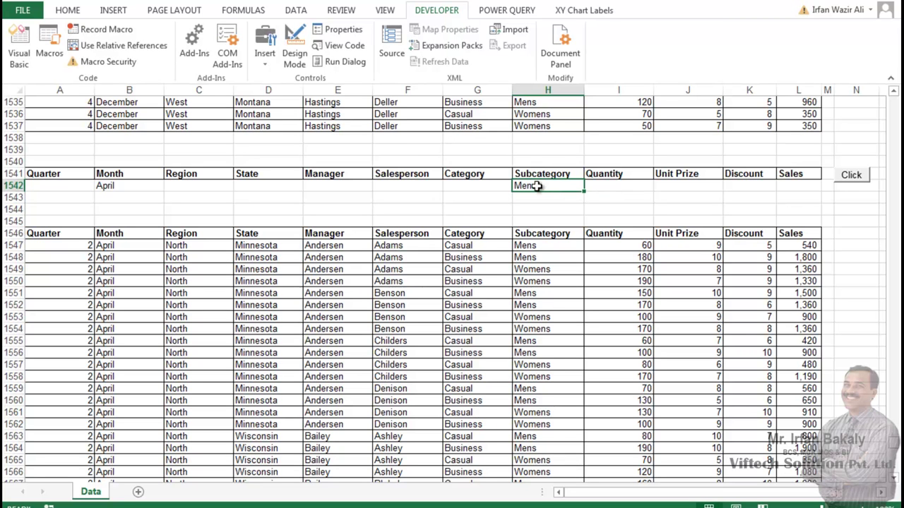
left_click(855, 182)
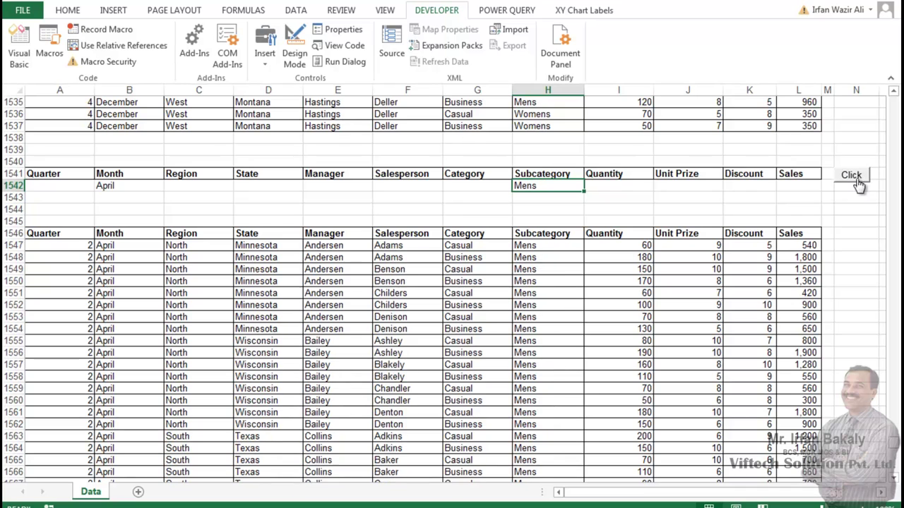
scroll(478, 213, "down", 2)
scroll(478, 213, "down", 12)
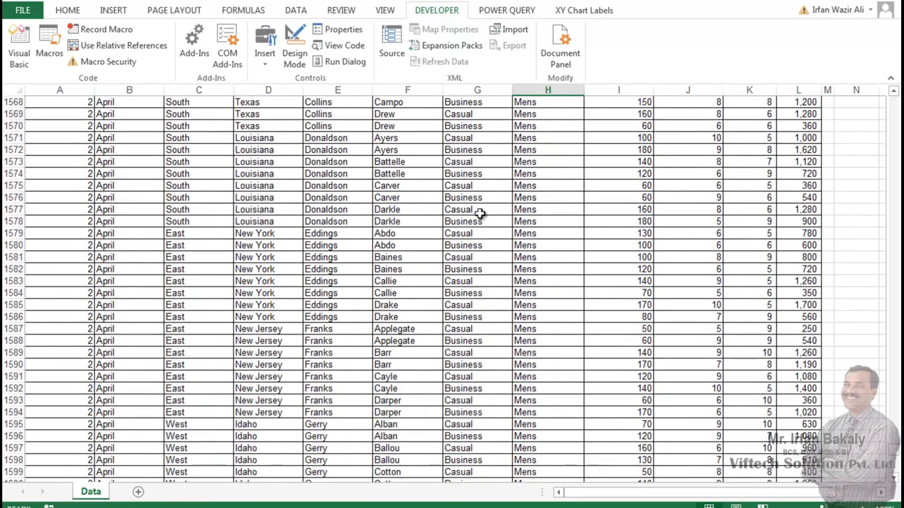
scroll(478, 213, "down", 3)
scroll(479, 213, "up", 8)
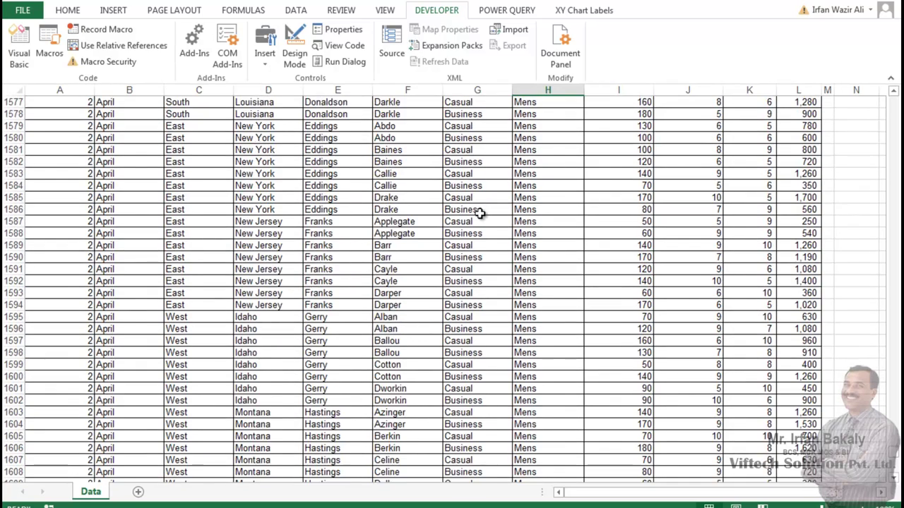
scroll(478, 214, "up", 10)
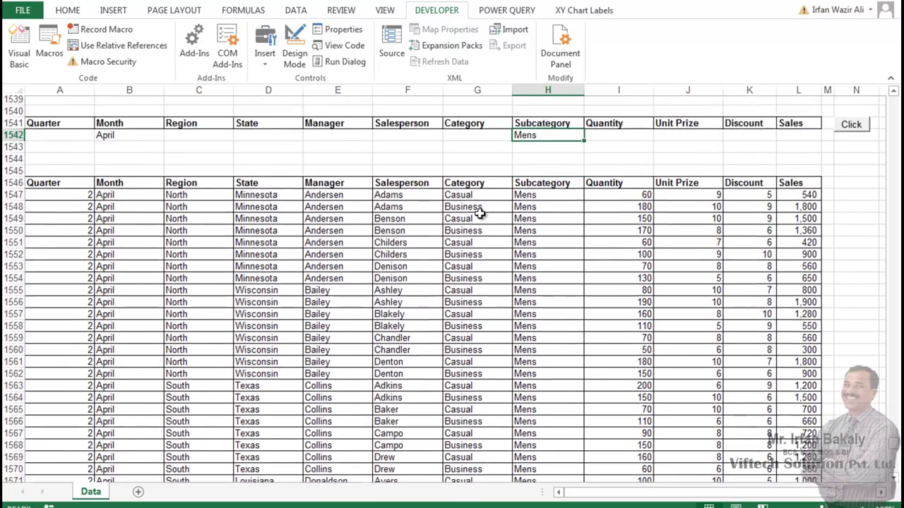